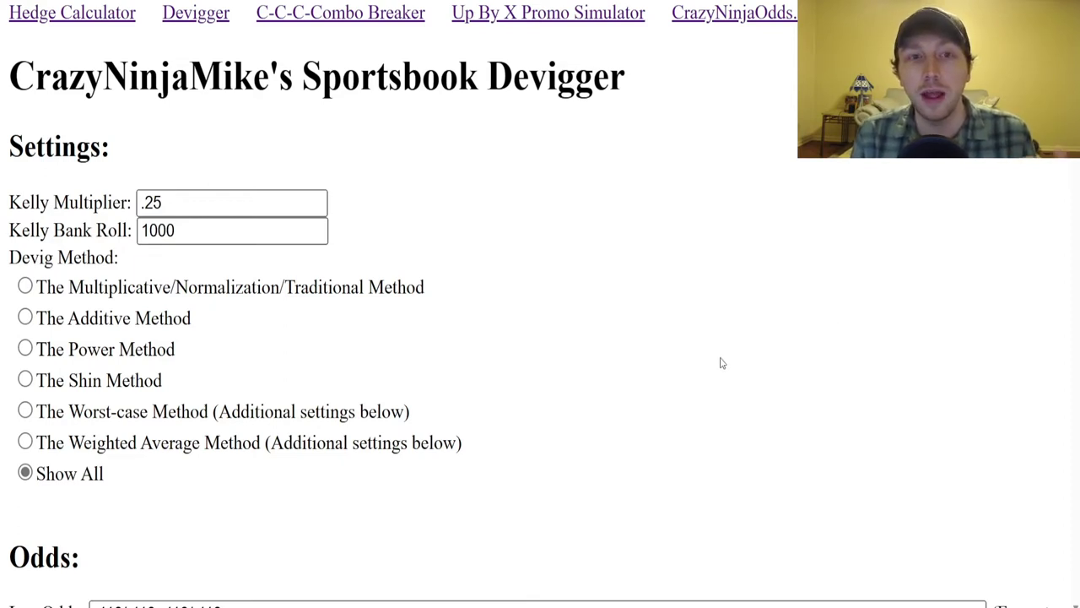
# Set the leg odds to -113/-108,-175/205 and the final odds to 250, and clear the correlation value.
pyautogui.hotkey('ctrl', '+')
pyautogui.scroll(-5, 919, 367)
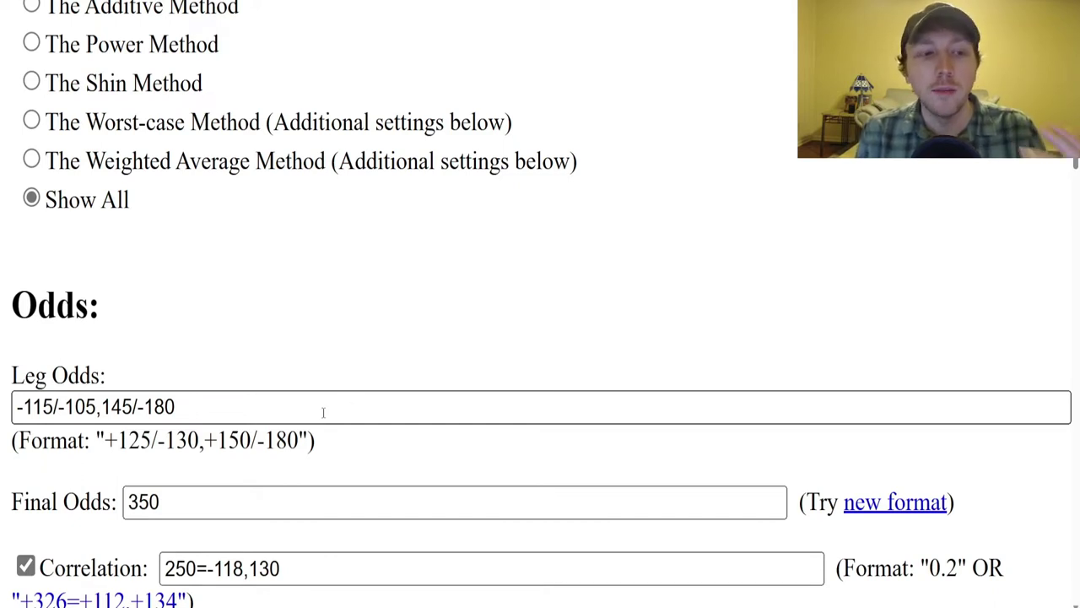
pyautogui.scroll(-1, 309, 414)
pyautogui.moveTo(321, 492); pyautogui.dragTo(150, 473)
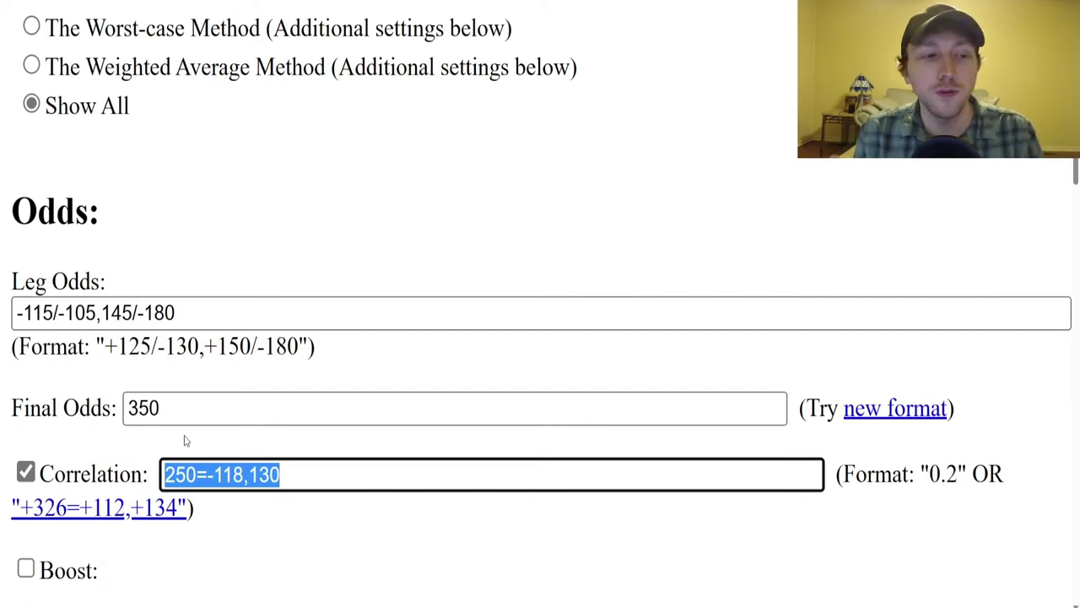
pyautogui.hotkey('ctrl', 'Tab')
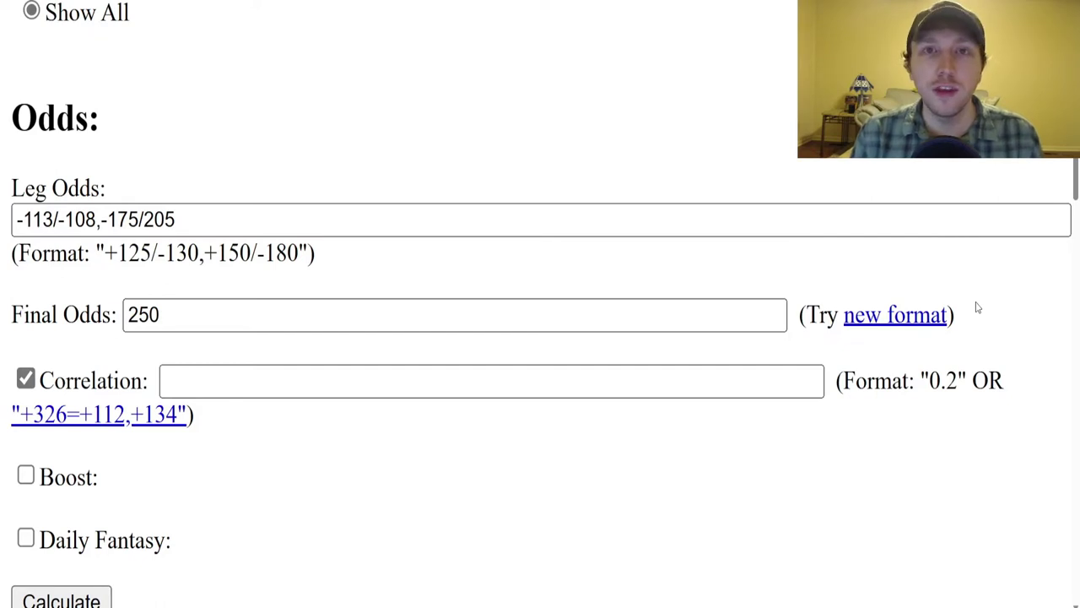
# Review the two sides of each market in the leg odds and the final odds of the parlay.
pyautogui.scroll(1, 339, 255)
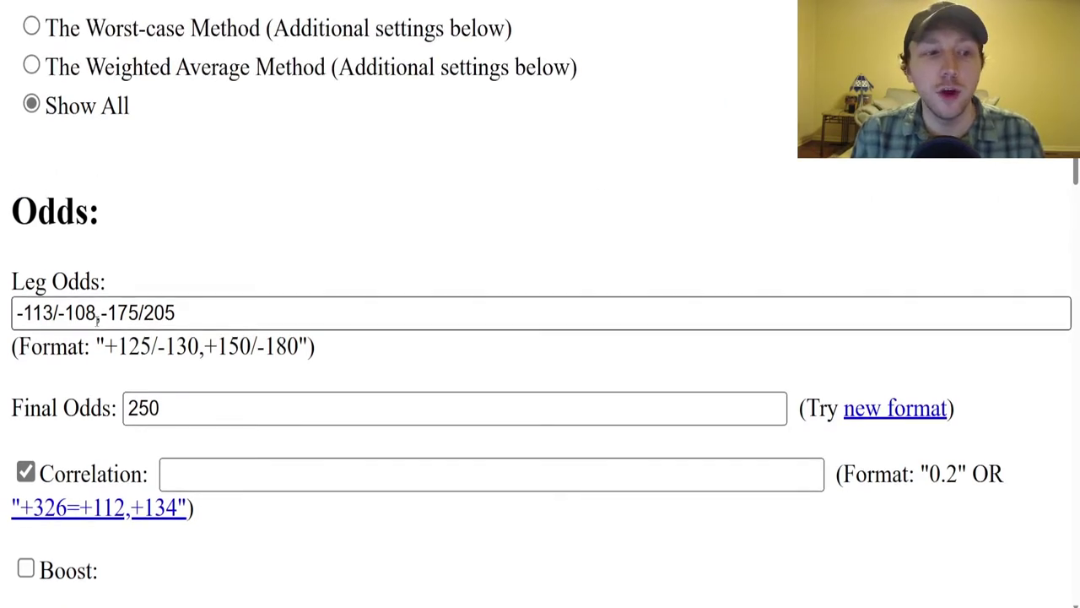
pyautogui.moveTo(97, 315); pyautogui.dragTo(10, 315)
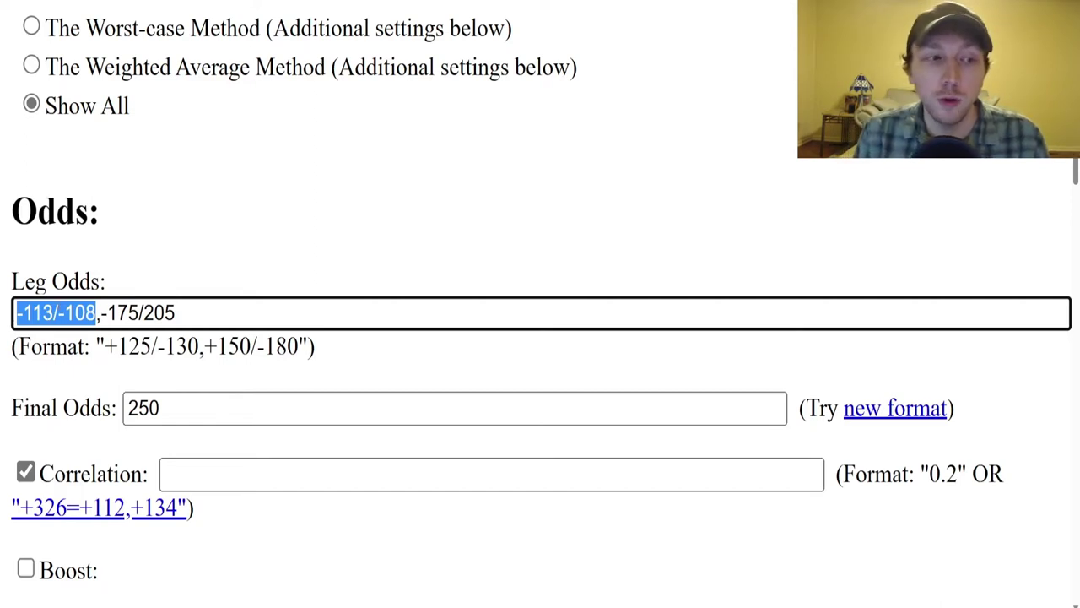
pyautogui.click(64, 312)
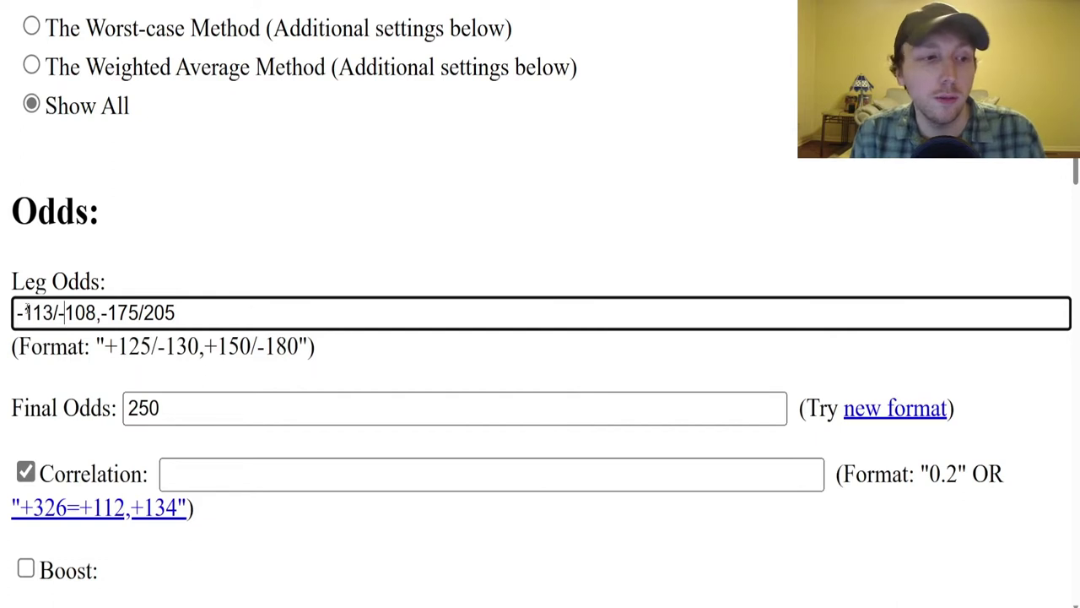
pyautogui.moveTo(97, 312); pyautogui.dragTo(74, 312)
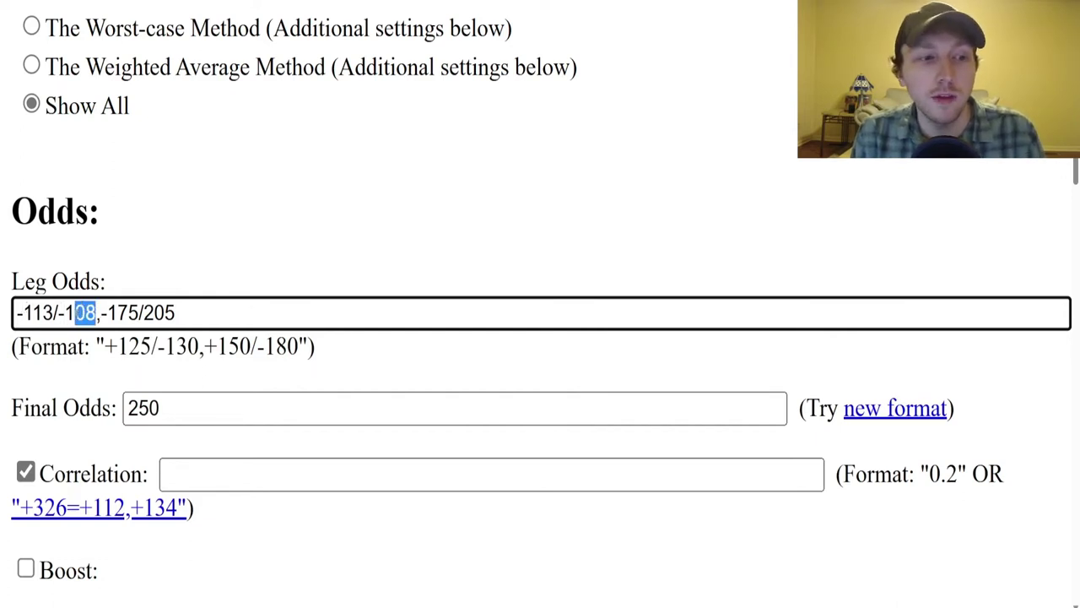
pyautogui.click(186, 309)
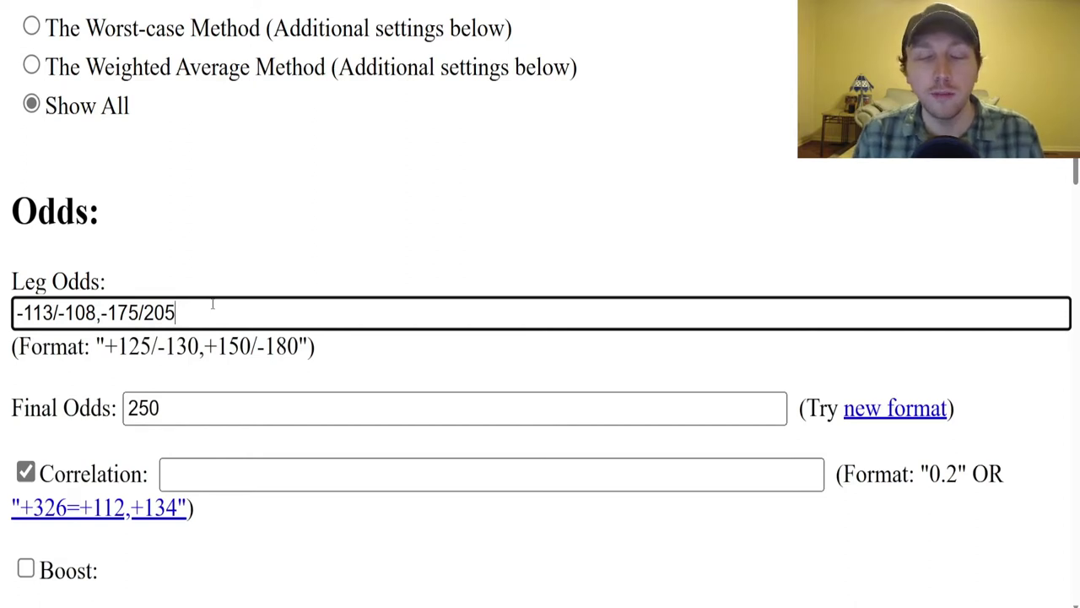
pyautogui.press('Tab')
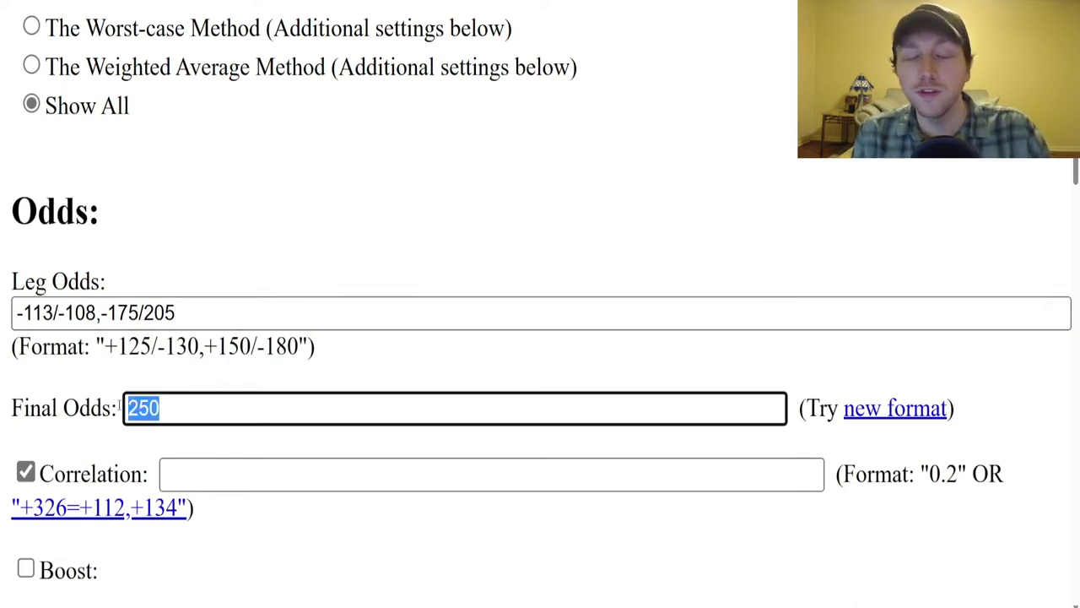
pyautogui.click(169, 412)
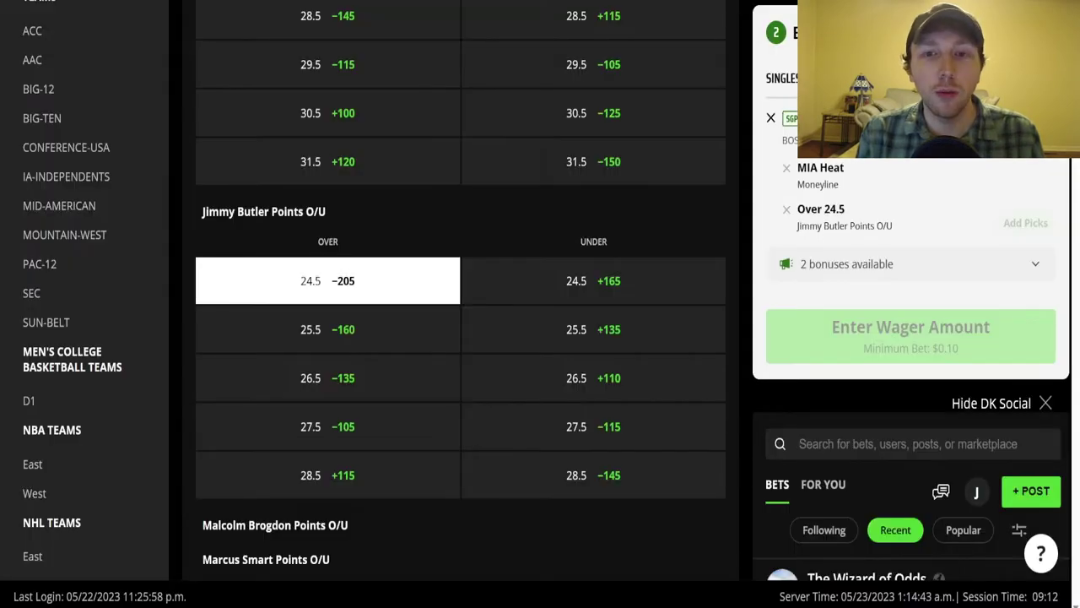
# Look up the Heat moneyline and Jimmy Butler over 24.5 prices on DraftKings and set the devigger's correlation to 155=-115,-205.
pyautogui.scroll(20, 652, 141)
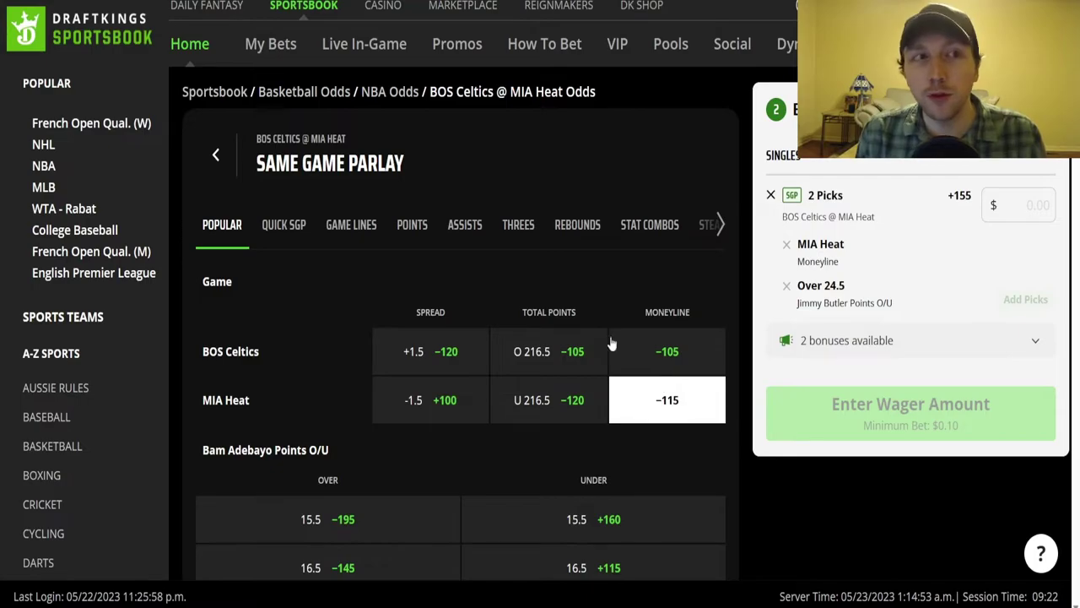
pyautogui.hotkey('ctrl', 'Tab')
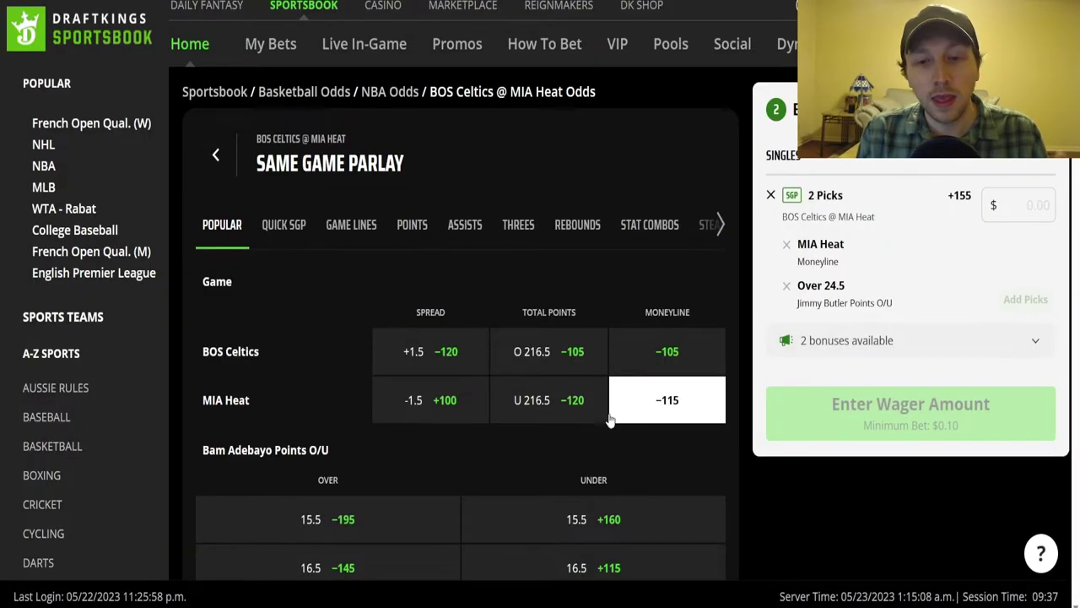
pyautogui.scroll(-3, 610, 420)
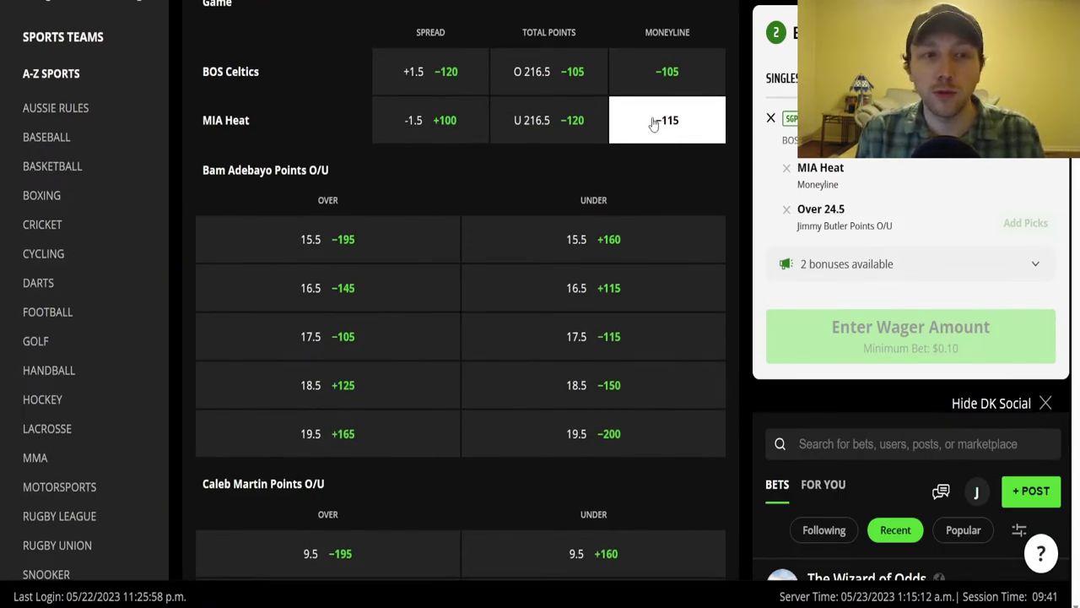
pyautogui.scroll(-12, 603, 366)
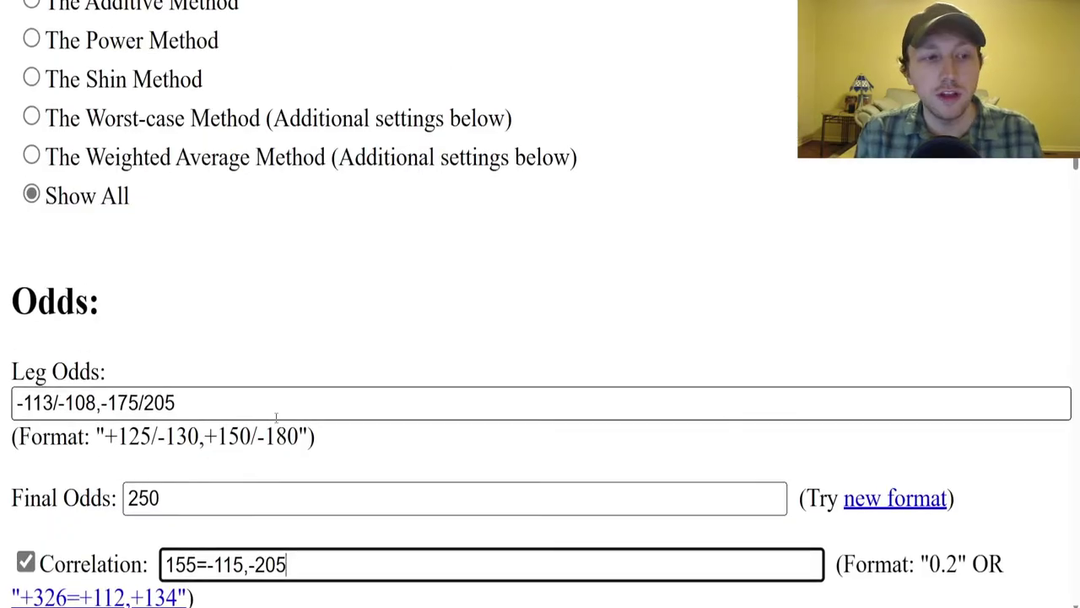
# Choose the worst-case devig method and calculate the parlay's results.
pyautogui.scroll(-2, 276, 416)
pyautogui.scroll(-1, 280, 409)
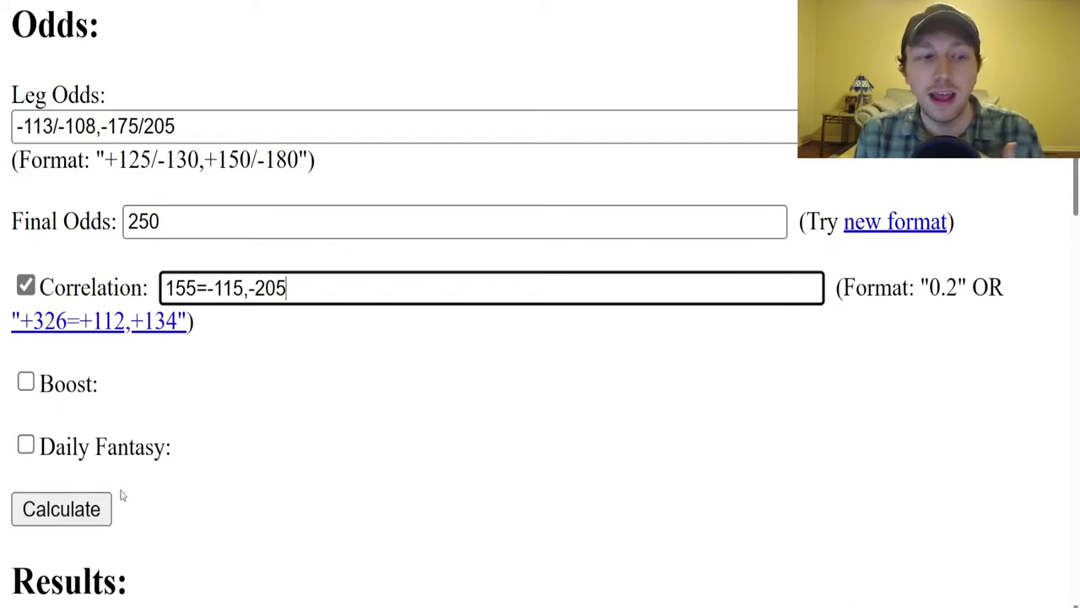
pyautogui.click(61, 510)
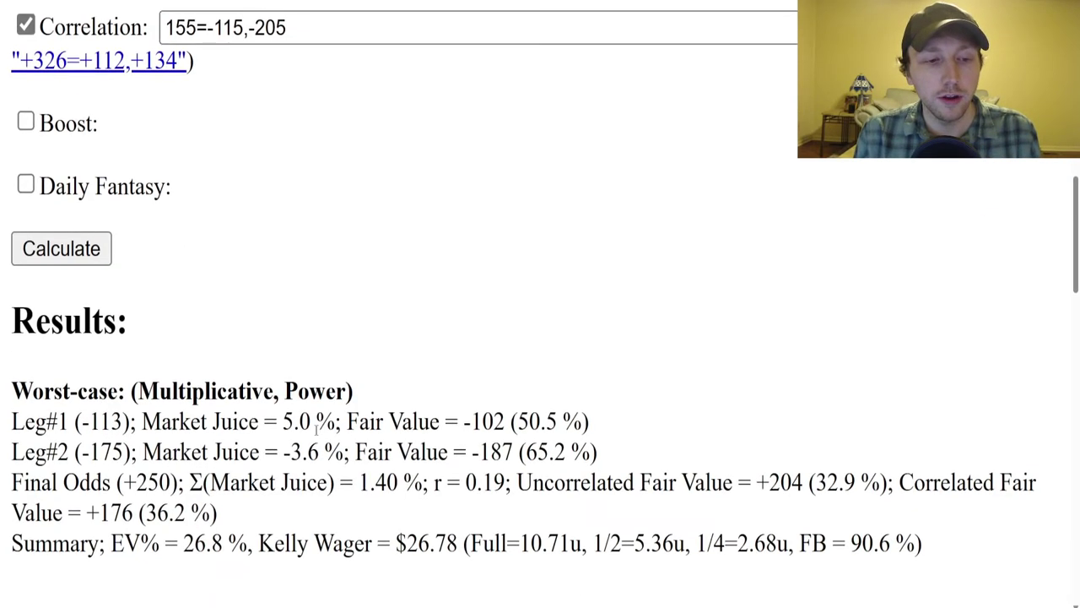
# Examine the correlation coefficient and the correlated fair value with its probability in the worst-case results.
pyautogui.moveTo(435, 487); pyautogui.dragTo(503, 483)
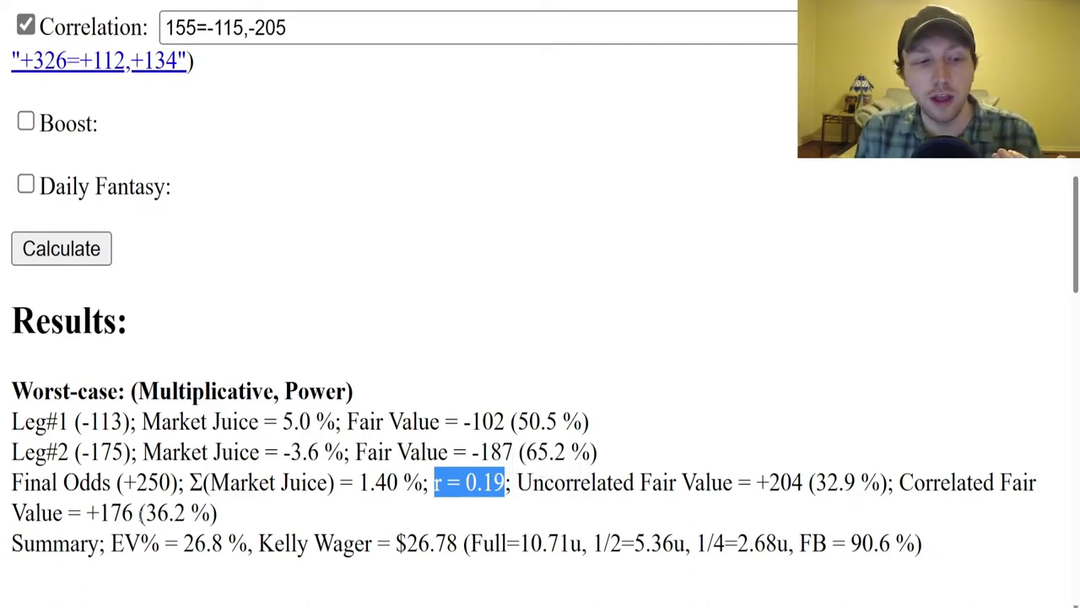
pyautogui.moveTo(101, 512); pyautogui.dragTo(221, 517)
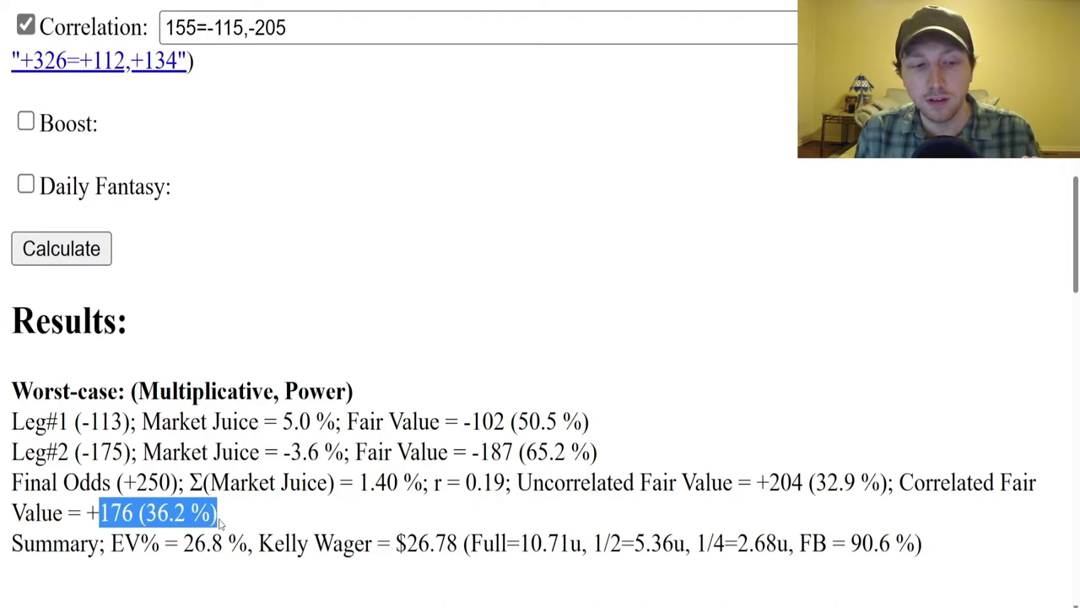
pyautogui.click(194, 363)
pyautogui.scroll(4, 194, 363)
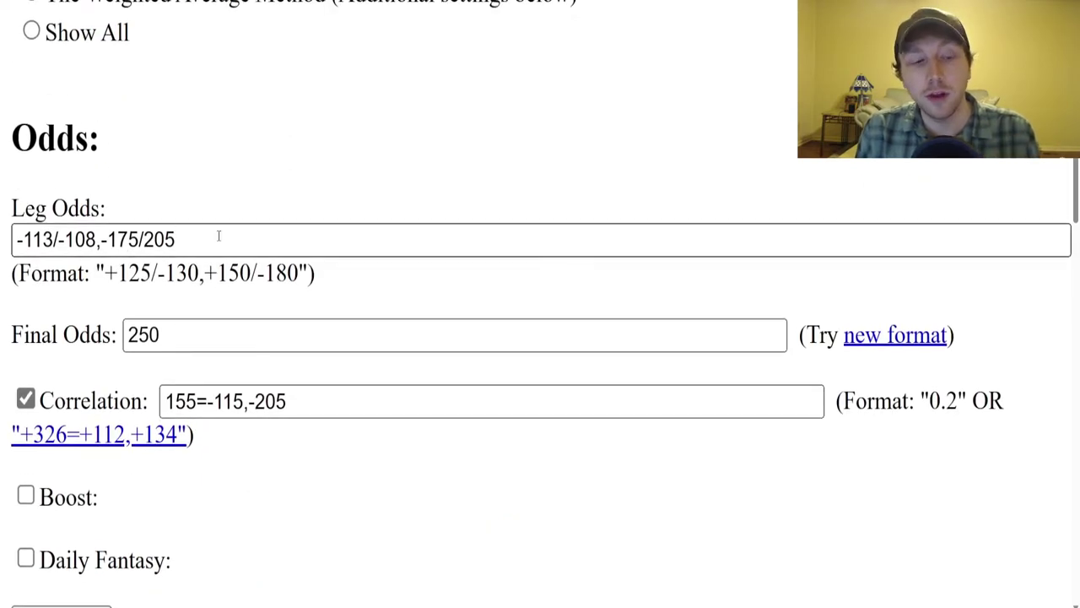
pyautogui.scroll(-4, 217, 234)
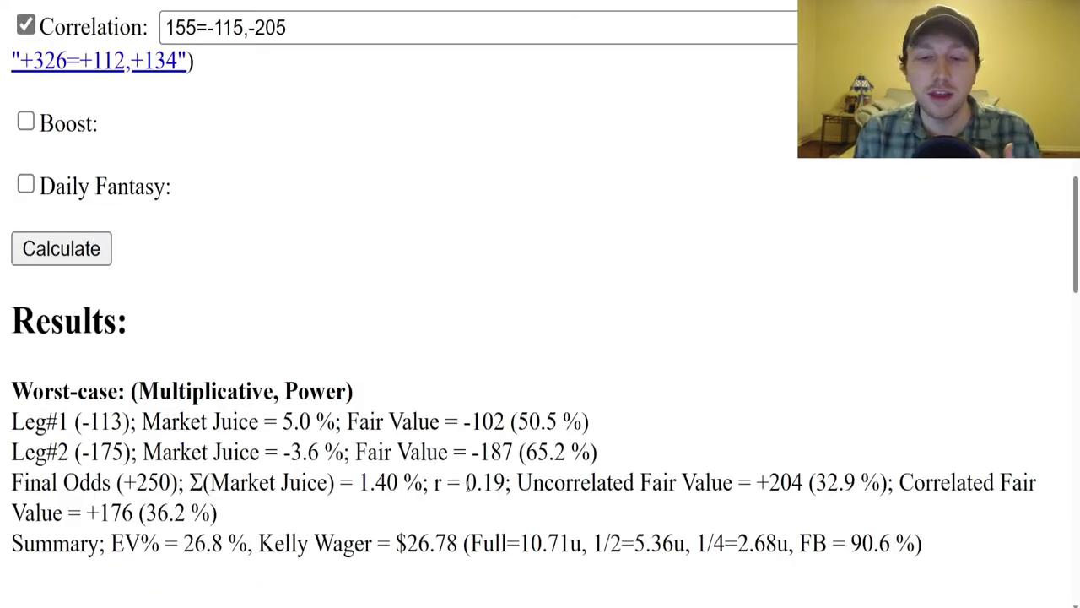
pyautogui.hotkey('ctrl', '-')
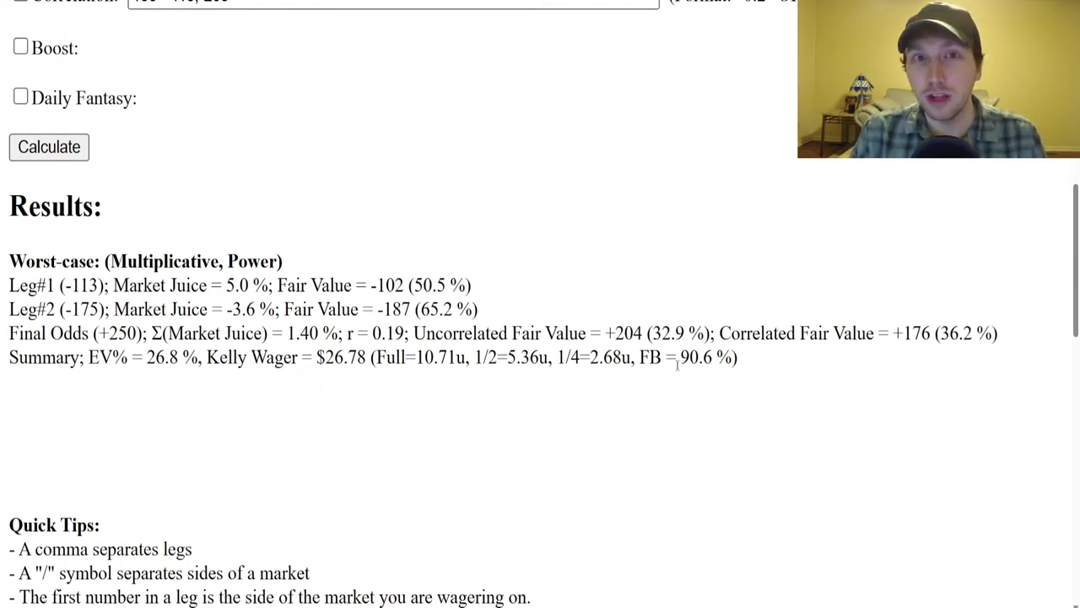
pyautogui.moveTo(999, 338); pyautogui.dragTo(940, 336)
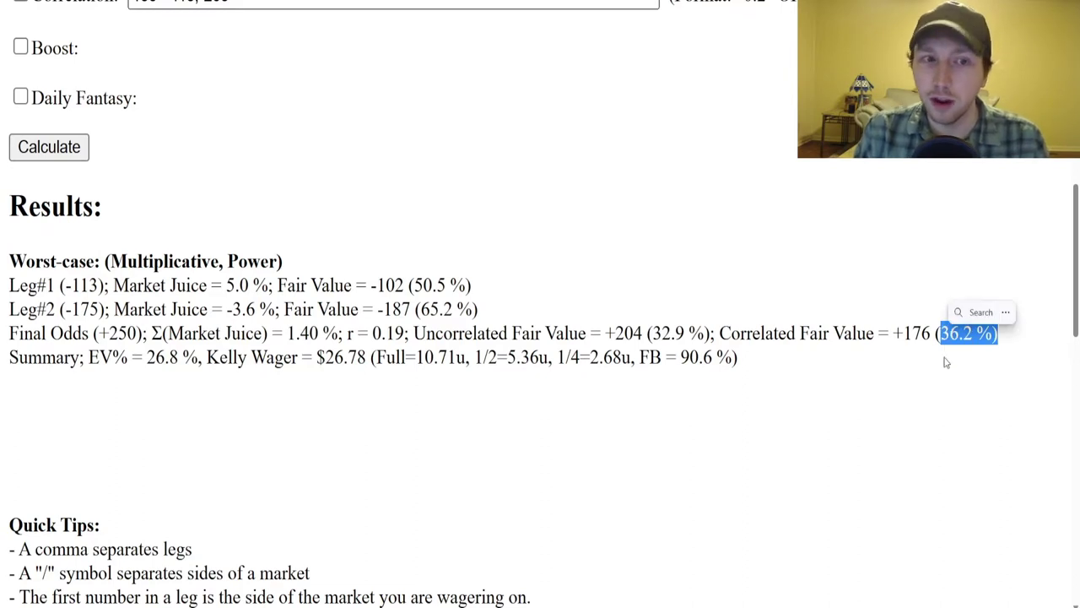
pyautogui.click(937, 384)
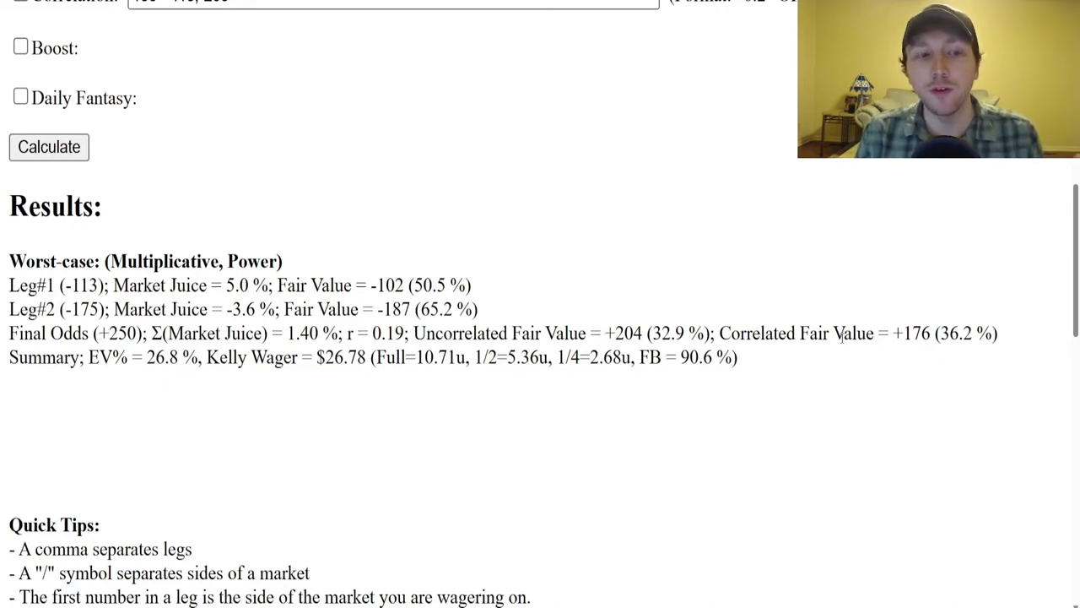
# Compare the entered final odds with the correlated fair value and check the EV percentage in the summary.
pyautogui.scroll(3, 841, 337)
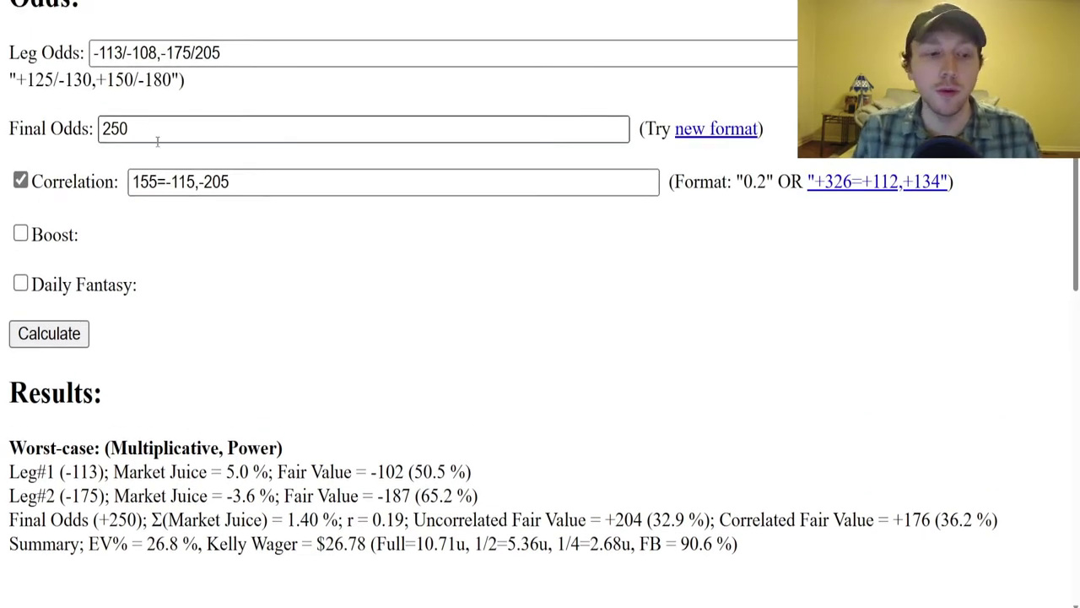
pyautogui.click(90, 129)
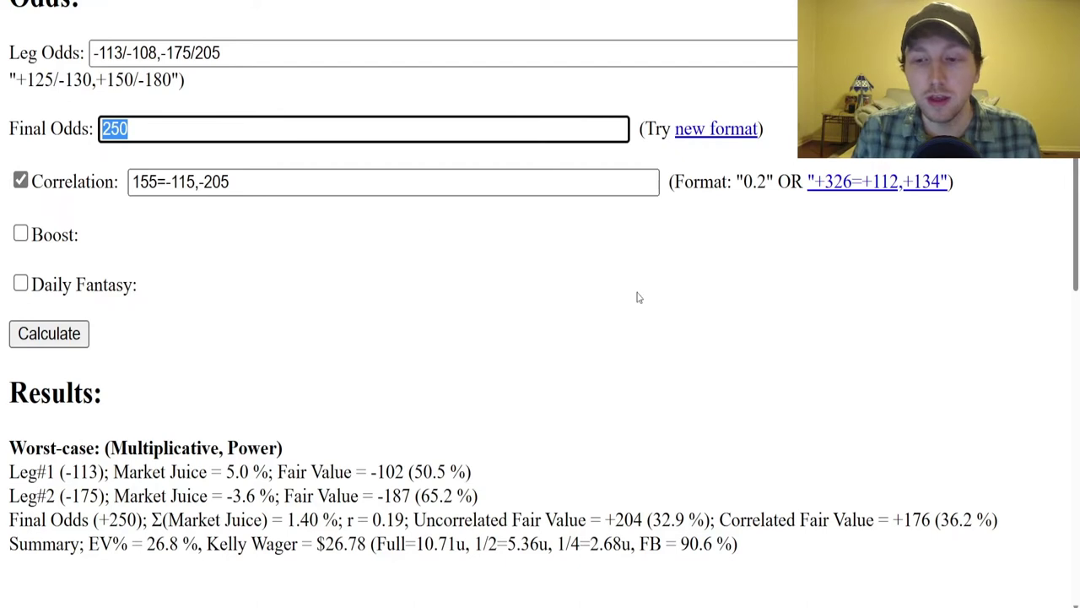
pyautogui.moveTo(901, 523); pyautogui.dragTo(923, 521)
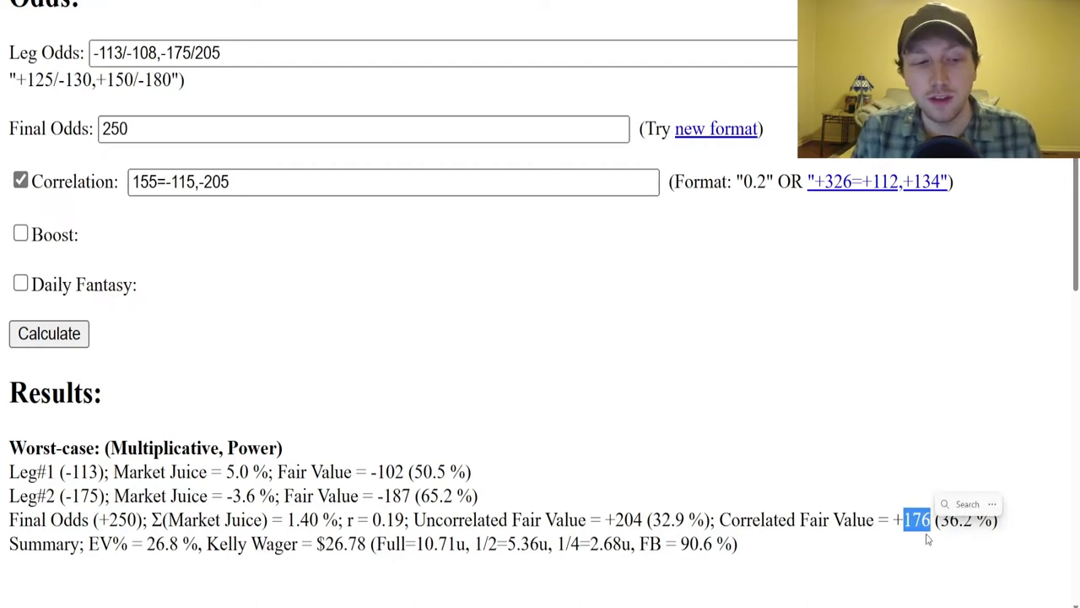
pyautogui.click(753, 562)
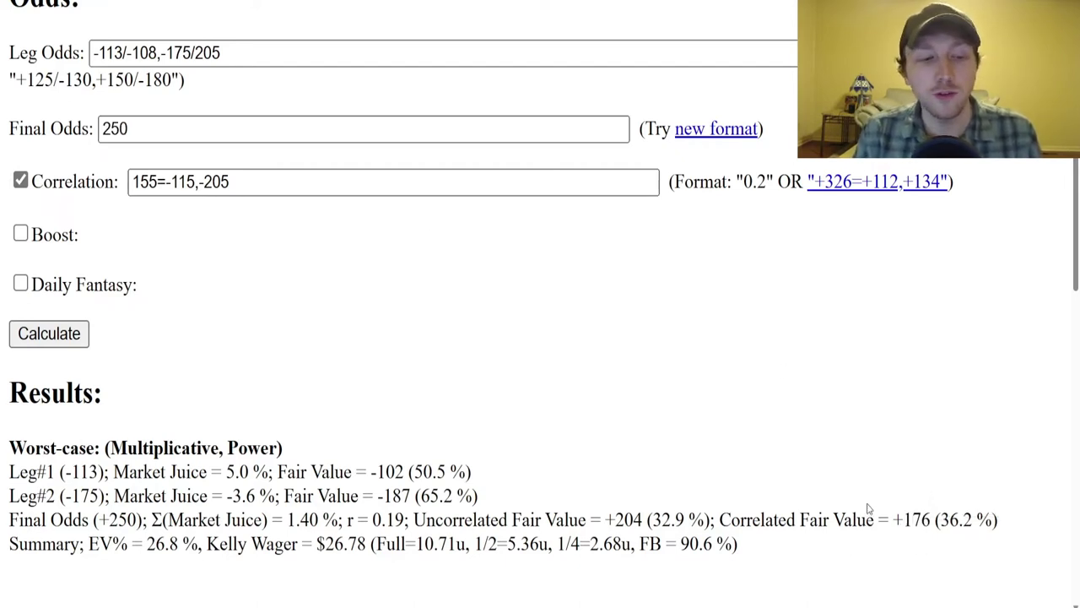
pyautogui.click(265, 51)
pyautogui.hotkey('ctrl', 'a')
pyautogui.press('End')
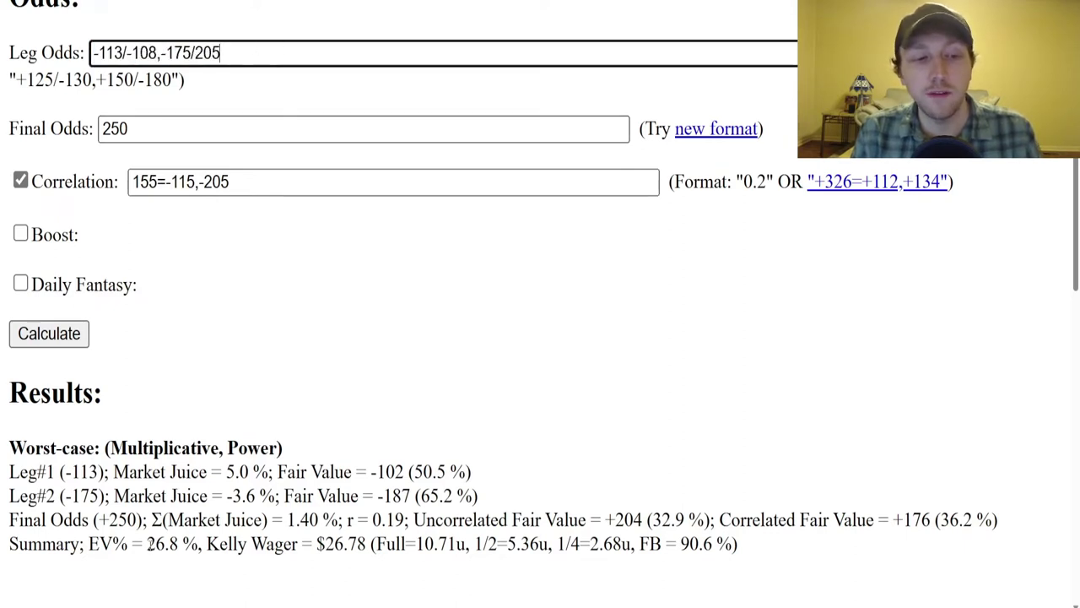
pyautogui.moveTo(146, 544); pyautogui.dragTo(175, 547)
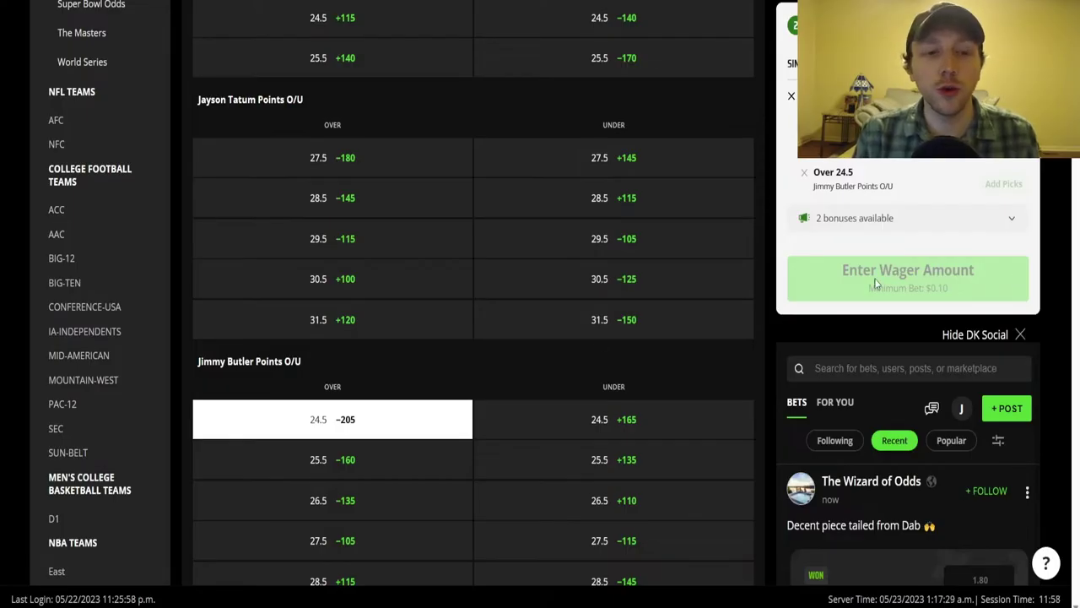
# On DraftKings, replace Jimmy Butler over 24.5 points with under 24.5 in the same game parlay and check its combined price.
pyautogui.click(387, 429)
pyautogui.click(625, 427)
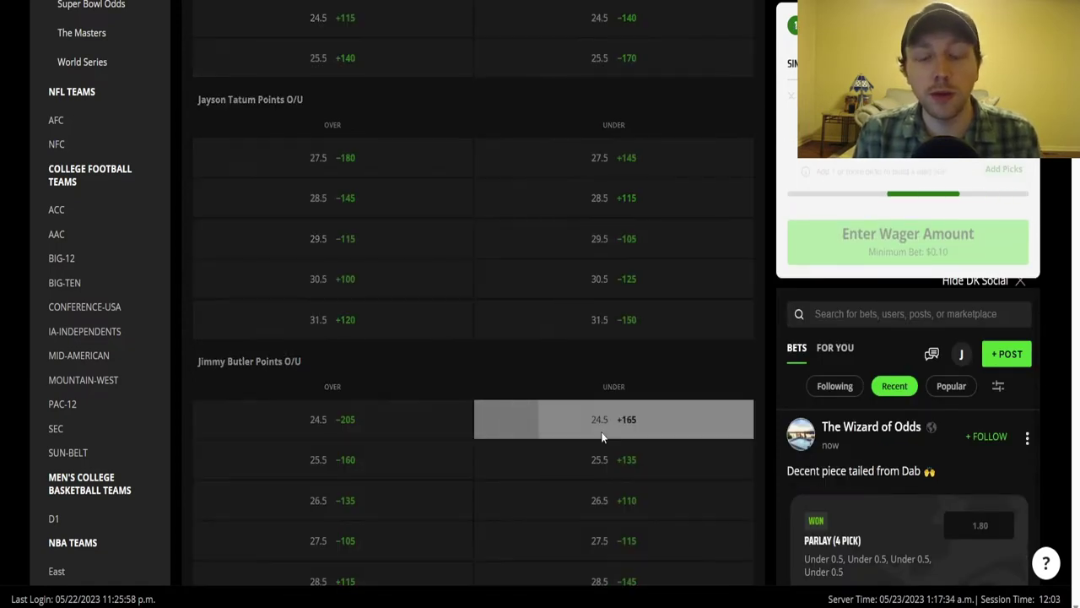
pyautogui.scroll(2, 741, 342)
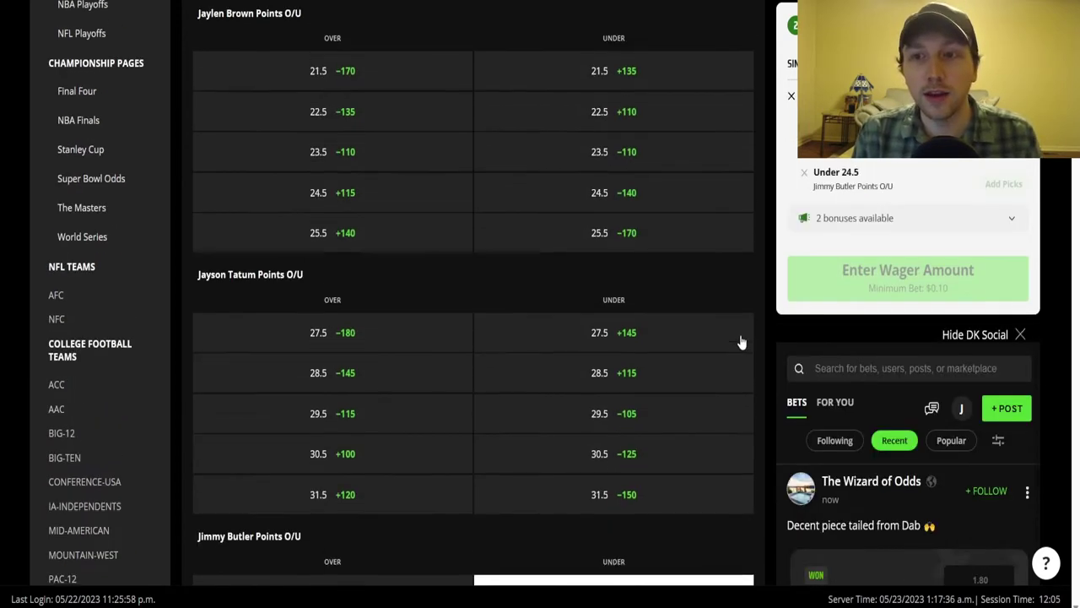
pyautogui.scroll(-1, 745, 335)
pyautogui.scroll(10, 852, 203)
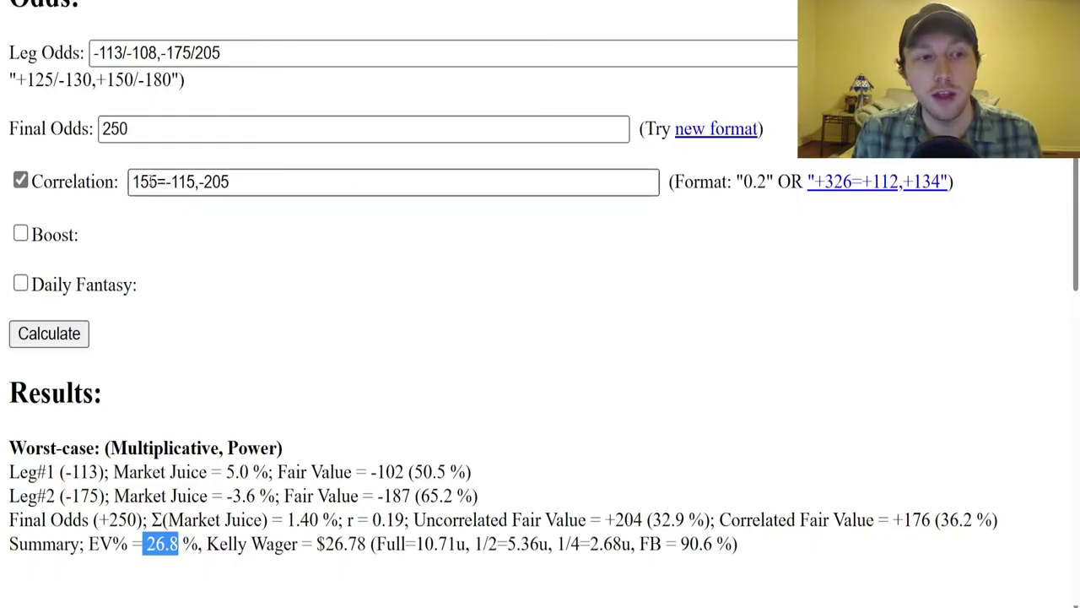
# Set the devigger's correlation to 475=-115,165, using DraftKings' under 24.5 prices, and calculate the results.
pyautogui.doubleClick(153, 182)
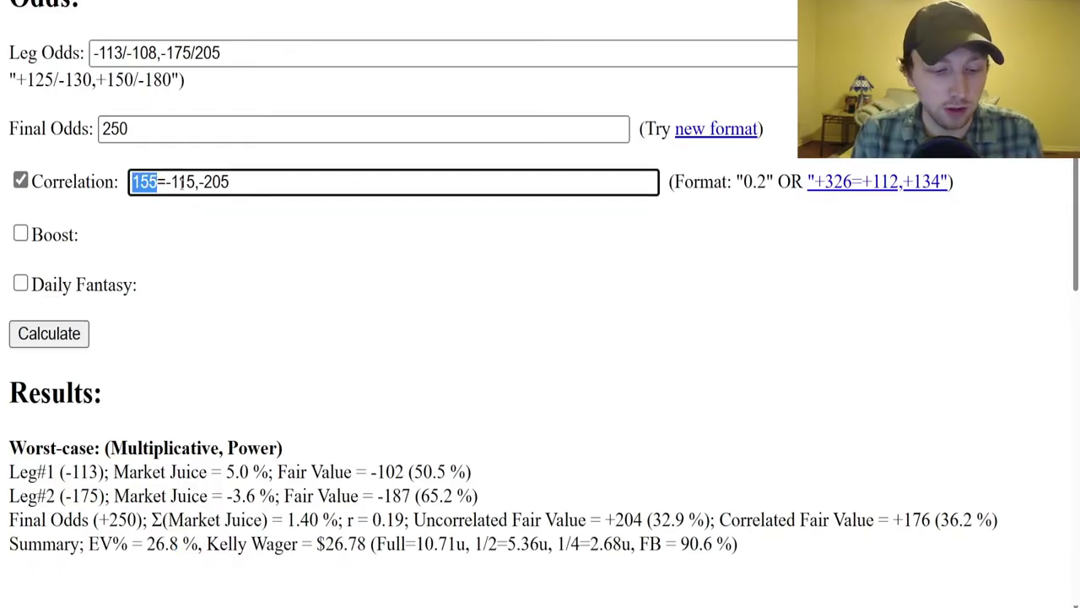
pyautogui.write('475')
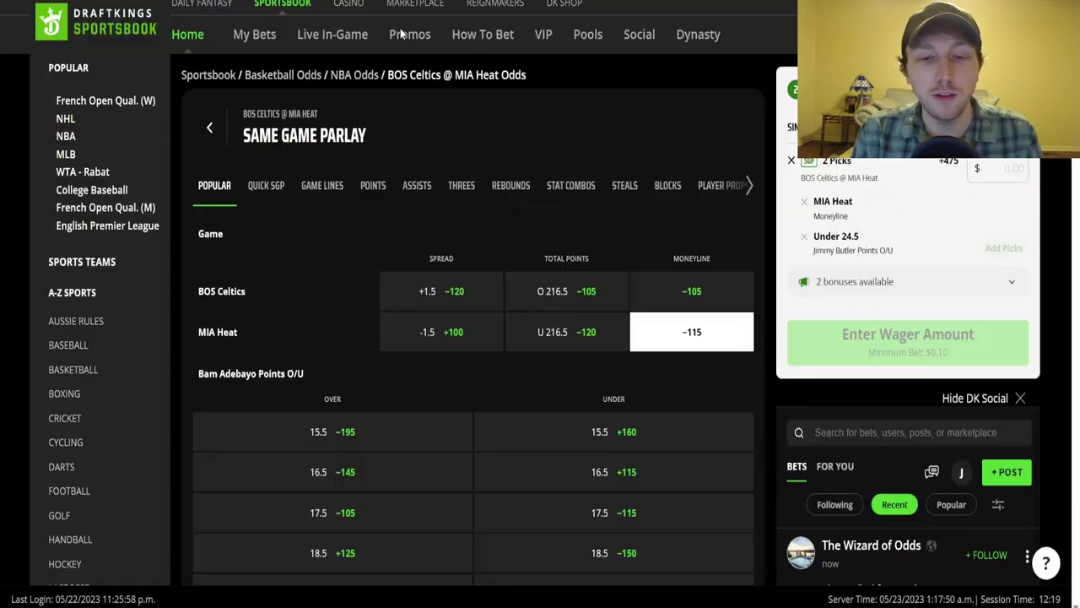
pyautogui.scroll(-20, 585, 386)
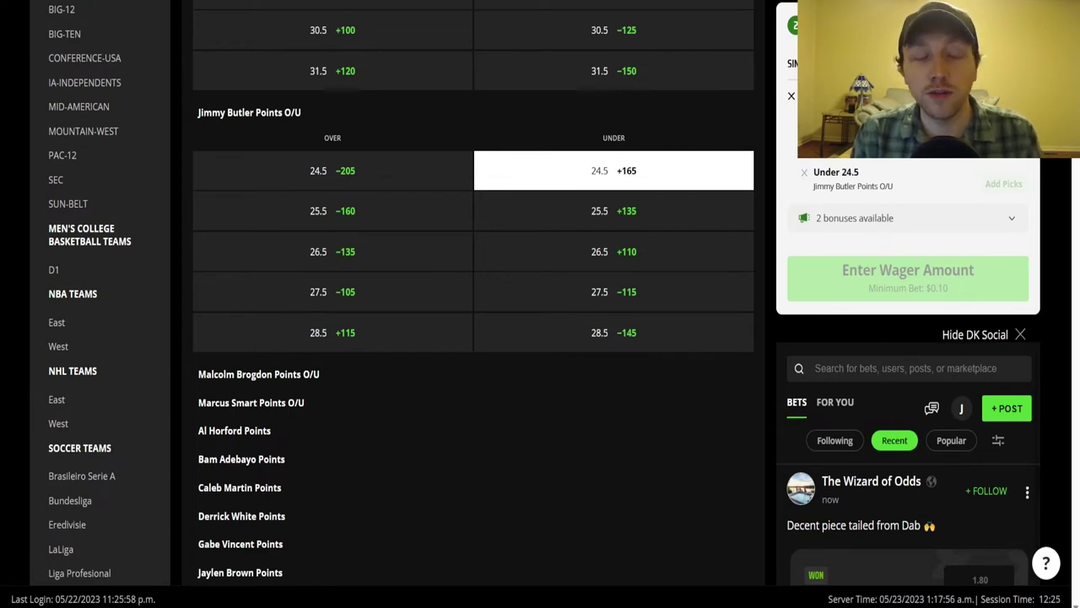
pyautogui.click(84, 334)
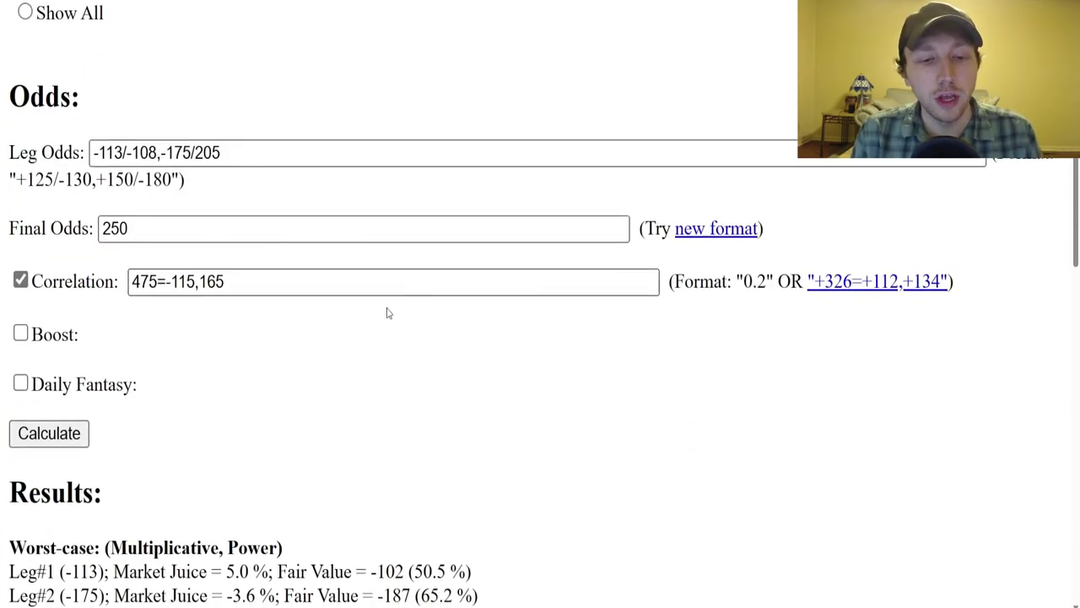
# Examine the correlation coefficient and the correlated fair value with its probability in the recalculated results.
pyautogui.scroll(-1, 396, 337)
pyautogui.moveTo(371, 520); pyautogui.dragTo(414, 523)
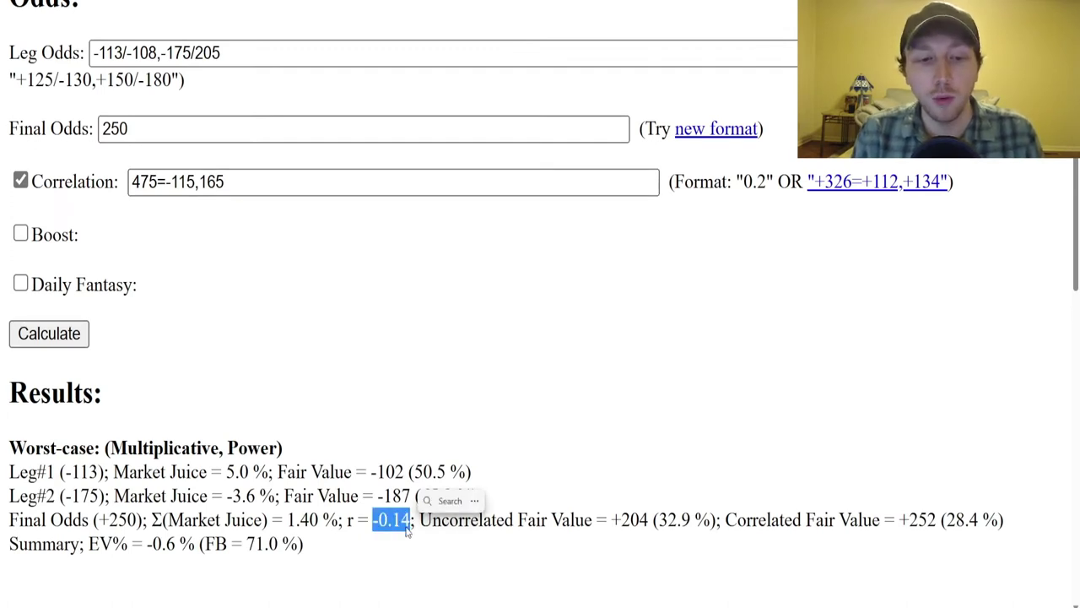
pyautogui.click(491, 533)
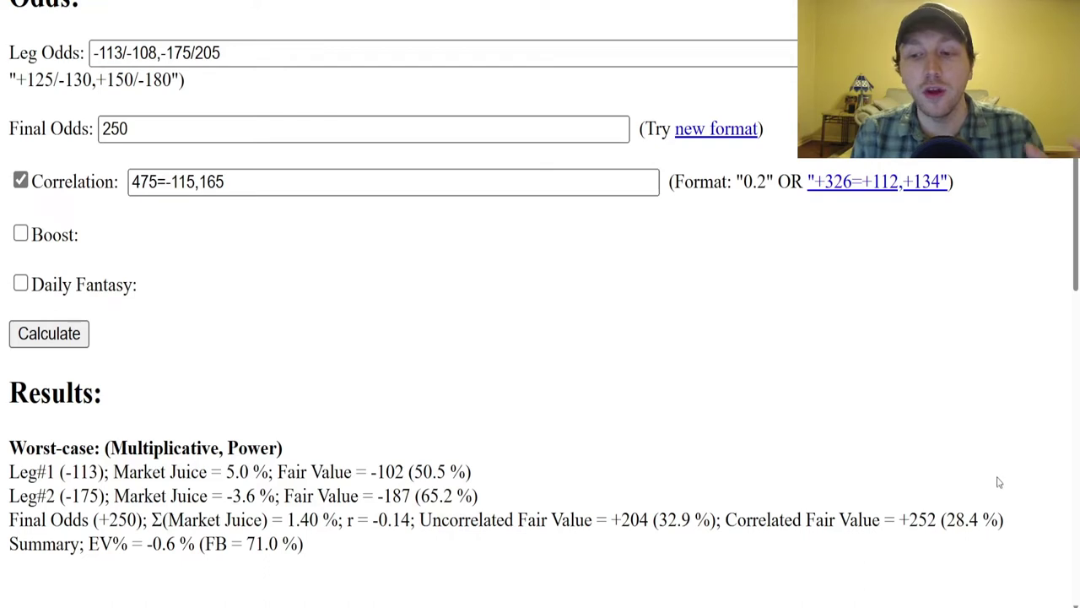
pyautogui.moveTo(900, 520); pyautogui.dragTo(1016, 530)
pyautogui.click(969, 543)
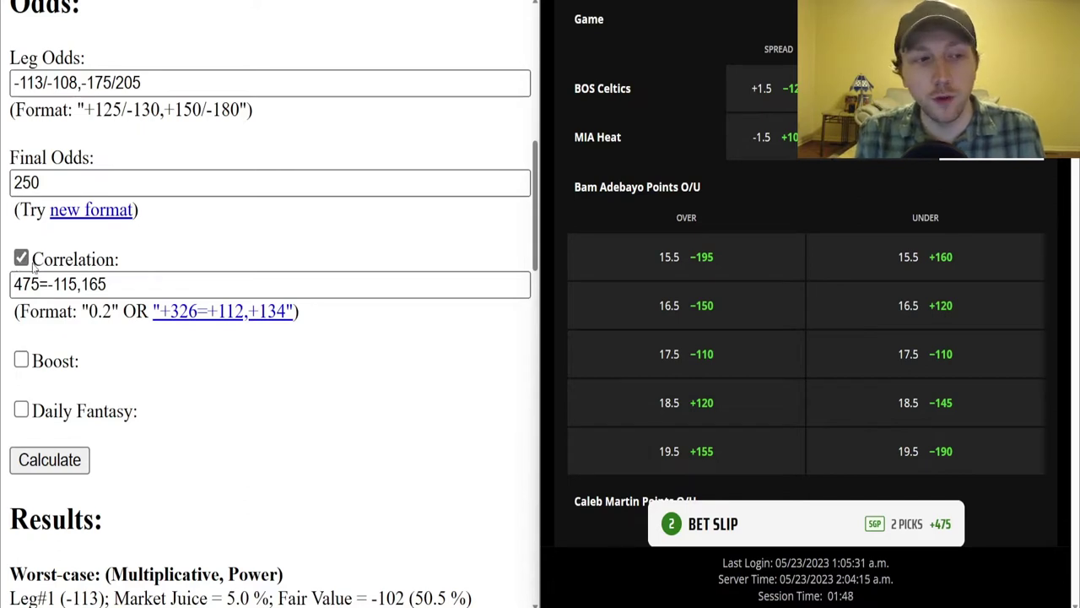
# Turn off the correlation option and clear the leg odds.
pyautogui.click(21, 258)
pyautogui.click(194, 85)
pyautogui.moveTo(200, 84); pyautogui.dragTo(124, 84)
pyautogui.hotkey('ctrl', 'a')
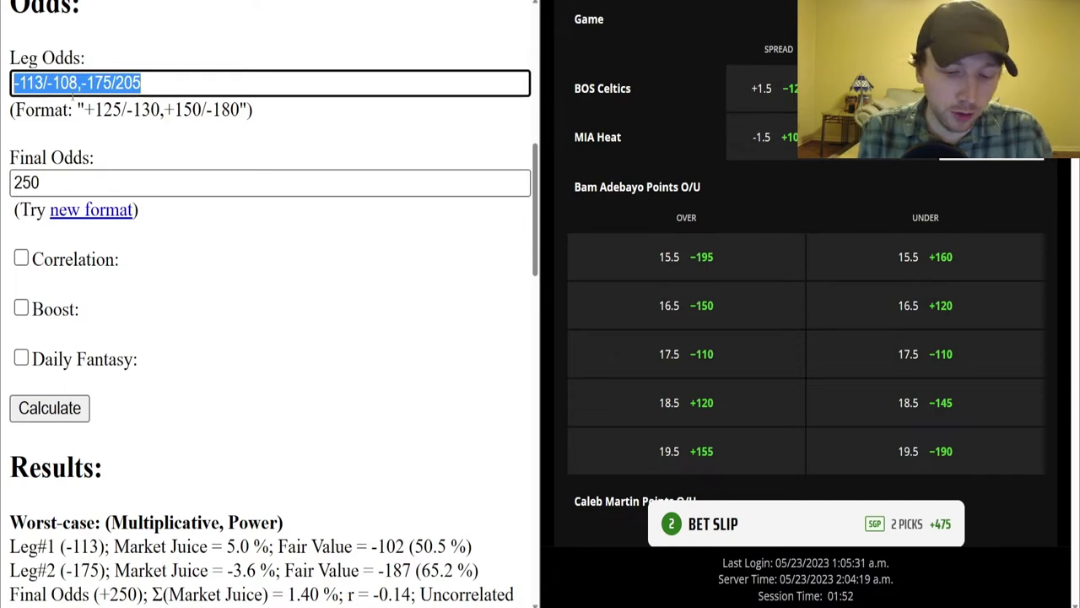
pyautogui.press('BackSpace')
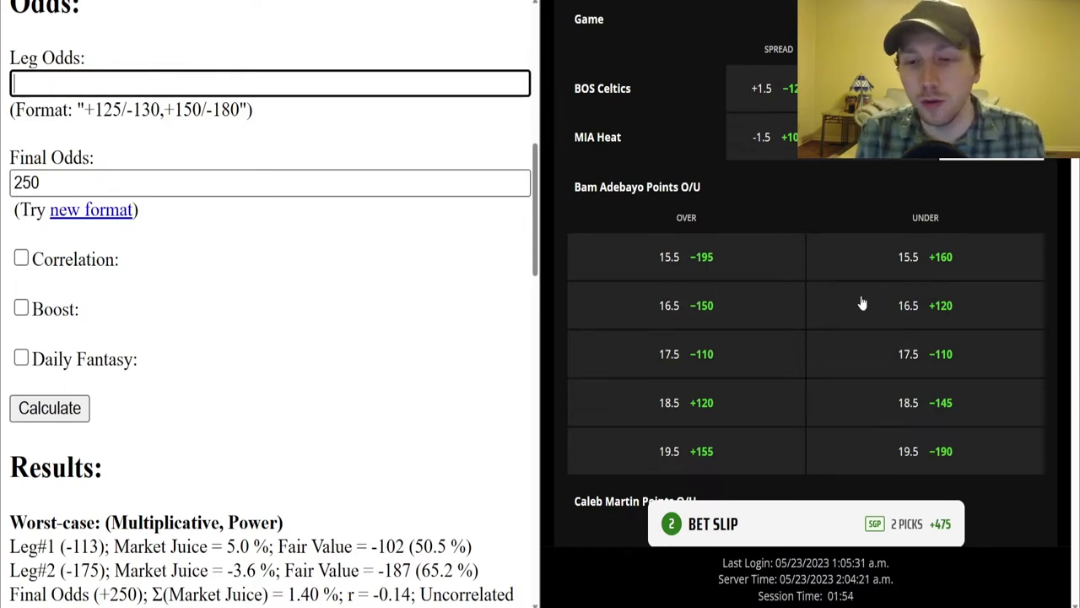
# Price the MIA Heat moneyline with Jimmy Butler over 24.5 points on DraftKings and enter 155/ as the start of the leg odds.
pyautogui.scroll(-8, 843, 279)
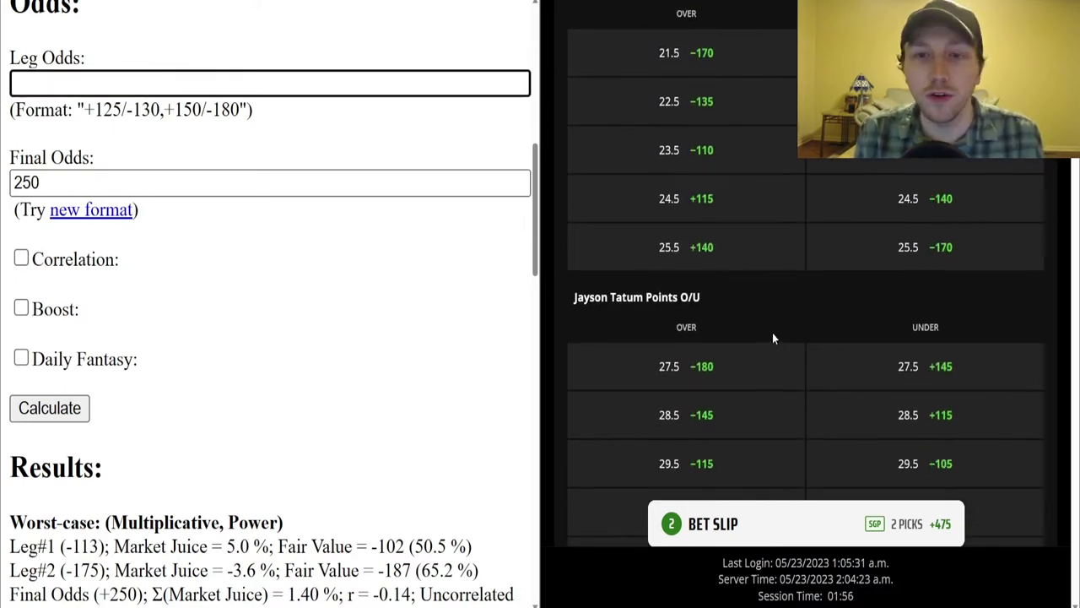
pyautogui.scroll(-4, 844, 371)
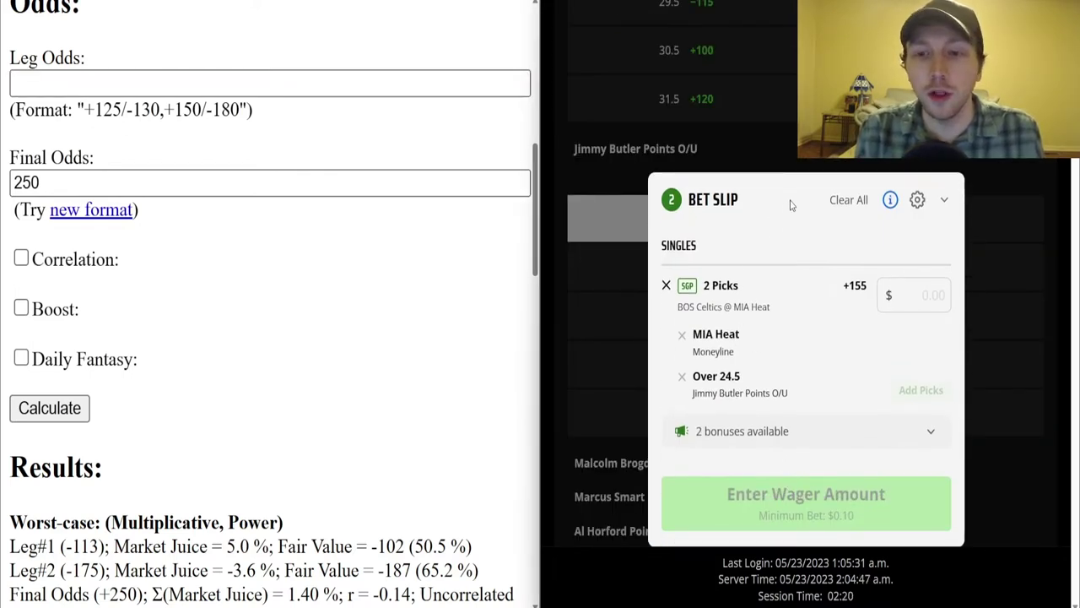
pyautogui.click(127, 81)
pyautogui.write('1')
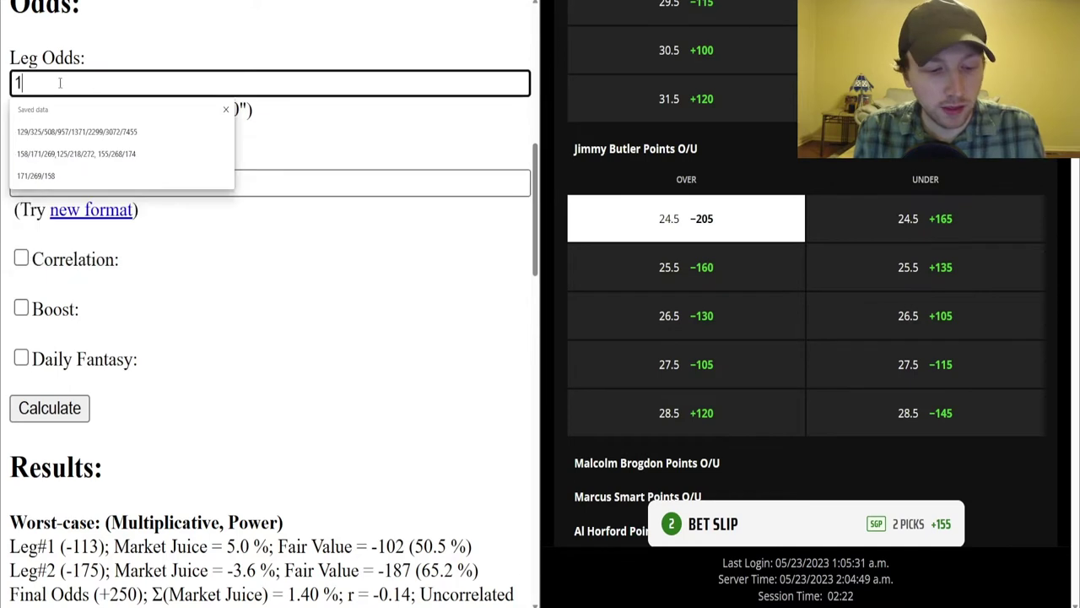
pyautogui.write('55/')
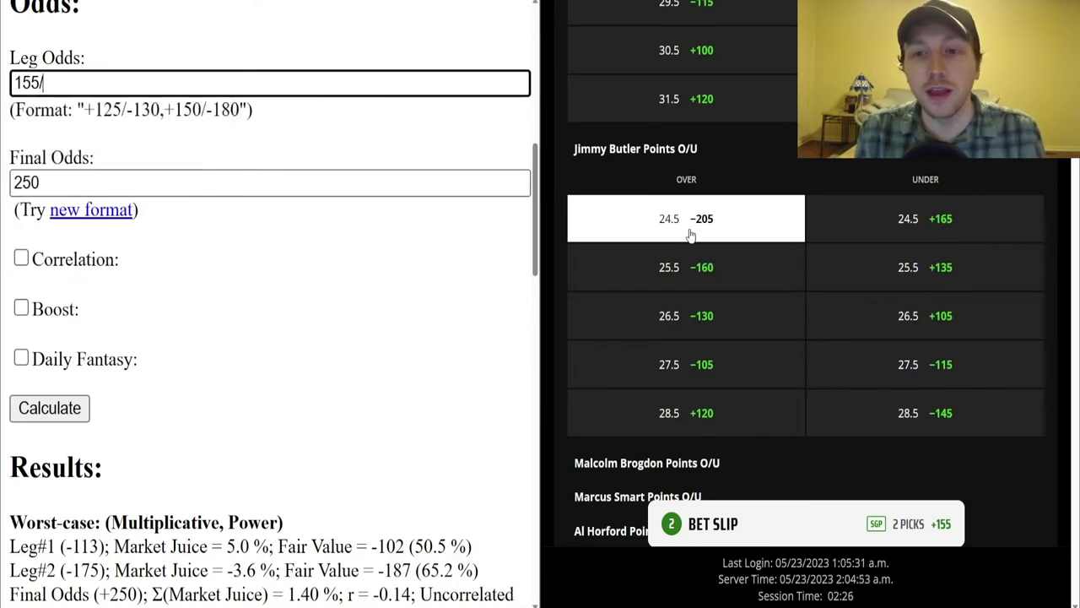
# Replace Jimmy Butler over 24.5 with under 24.5 in the parlay and add 475 as the second side of the leg odds.
pyautogui.click(715, 237)
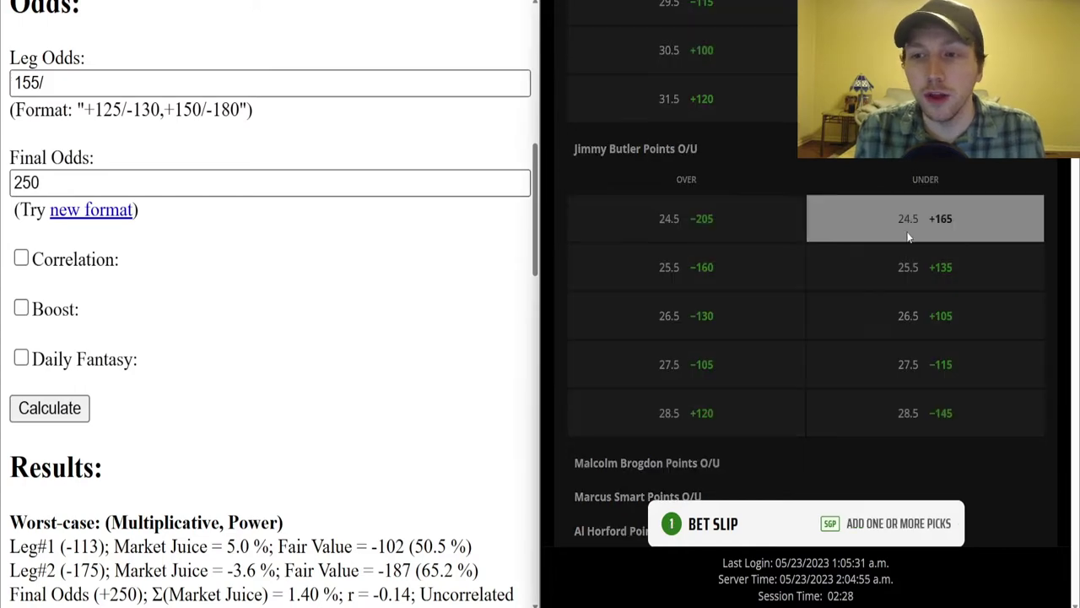
pyautogui.click(795, 525)
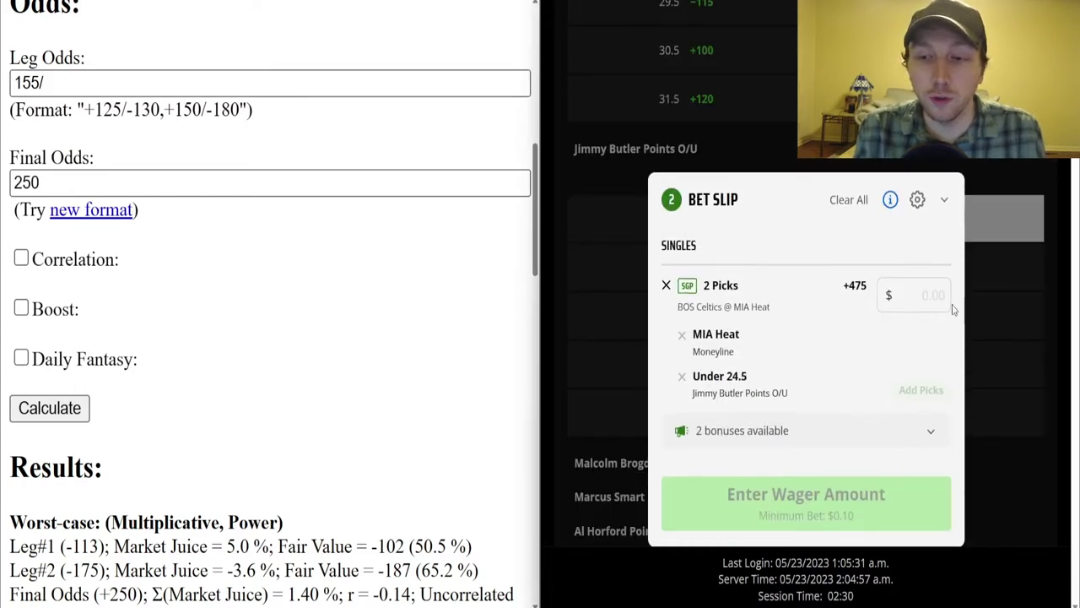
pyautogui.write('475')
# Replace the MIA Heat moneyline with the BOS Celtics moneyline in the same game parlay.
pyautogui.scroll(-8, 844, 253)
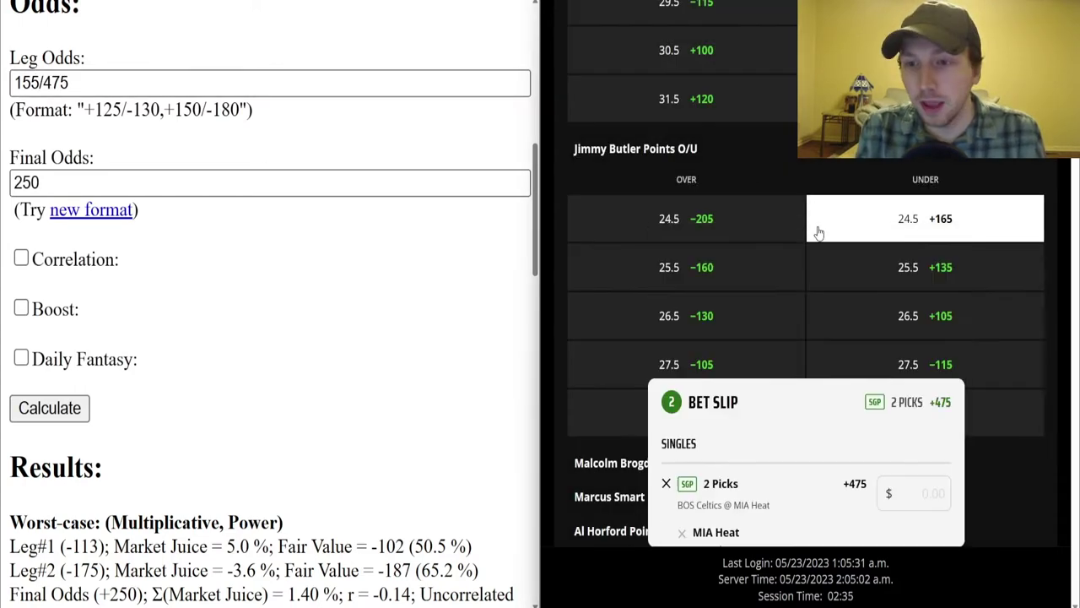
pyautogui.scroll(10, 871, 277)
pyautogui.click(988, 229)
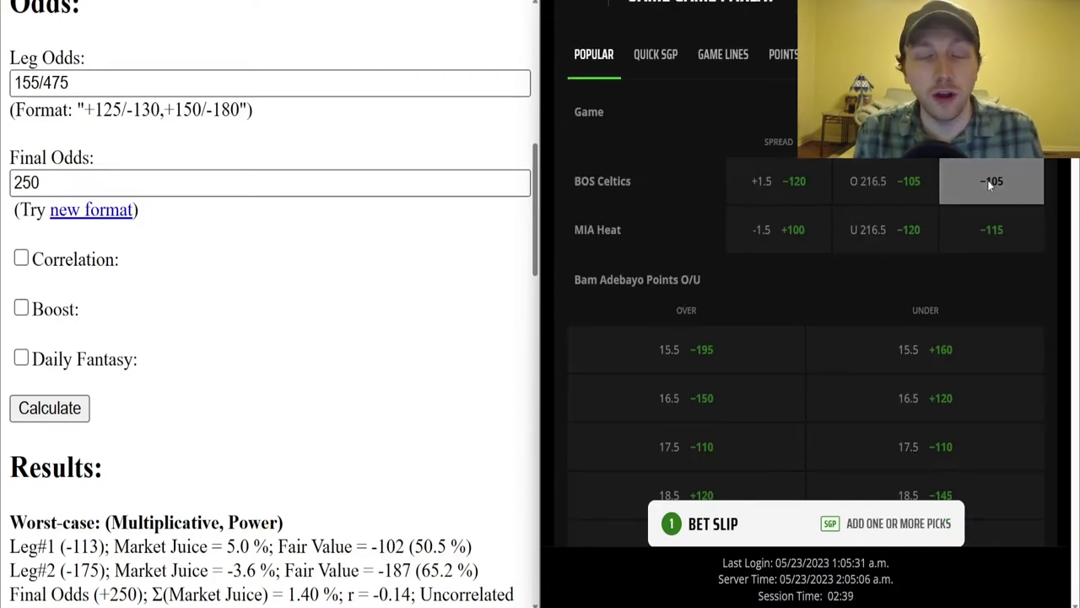
pyautogui.click(989, 180)
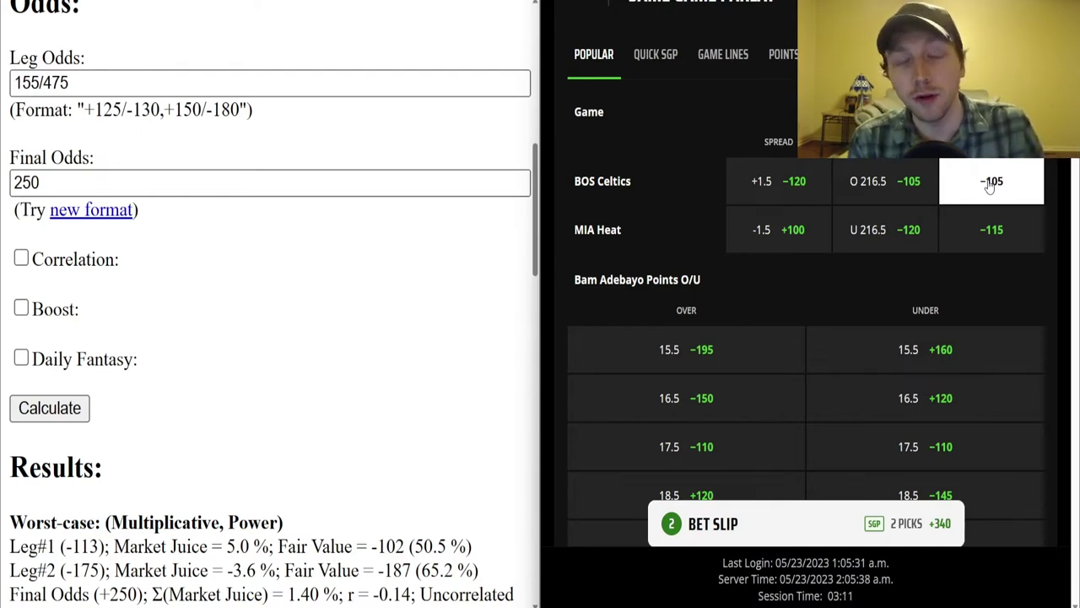
# Add 340, the Celtics and Jimmy Butler under 24.5 price, as the third side of the leg odds.
pyautogui.click(142, 74)
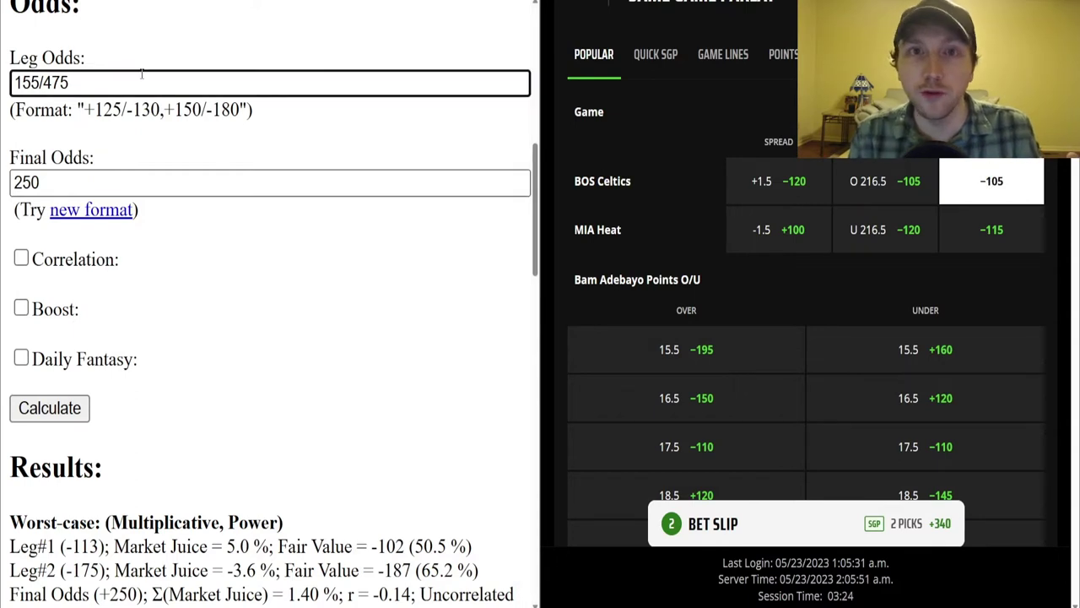
pyautogui.tripleClick(112, 78)
pyautogui.click(138, 91)
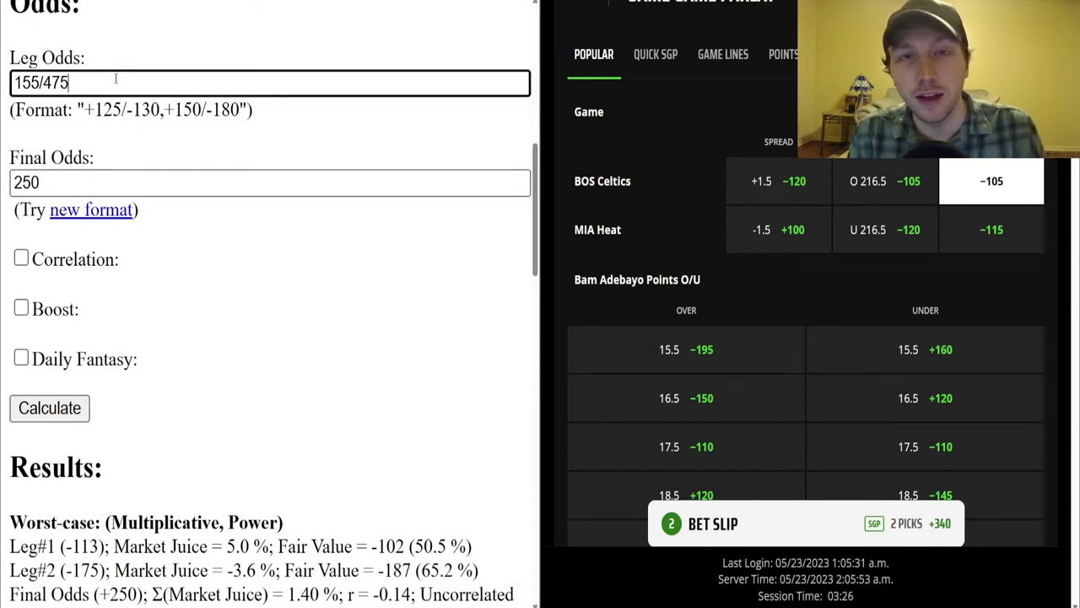
pyautogui.write('/')
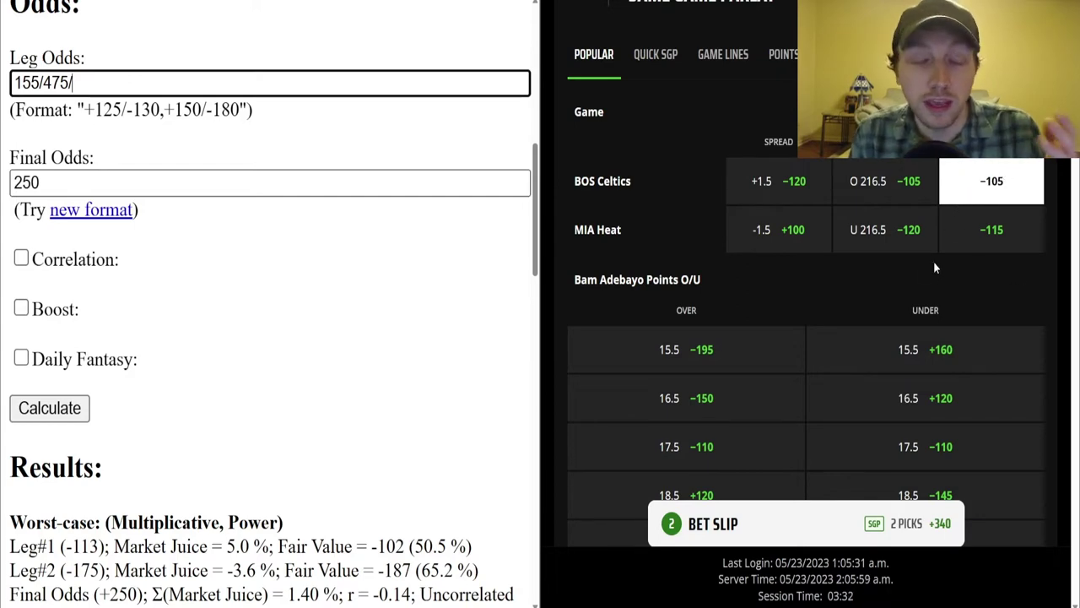
pyautogui.scroll(-10, 934, 268)
pyautogui.scroll(2, 892, 292)
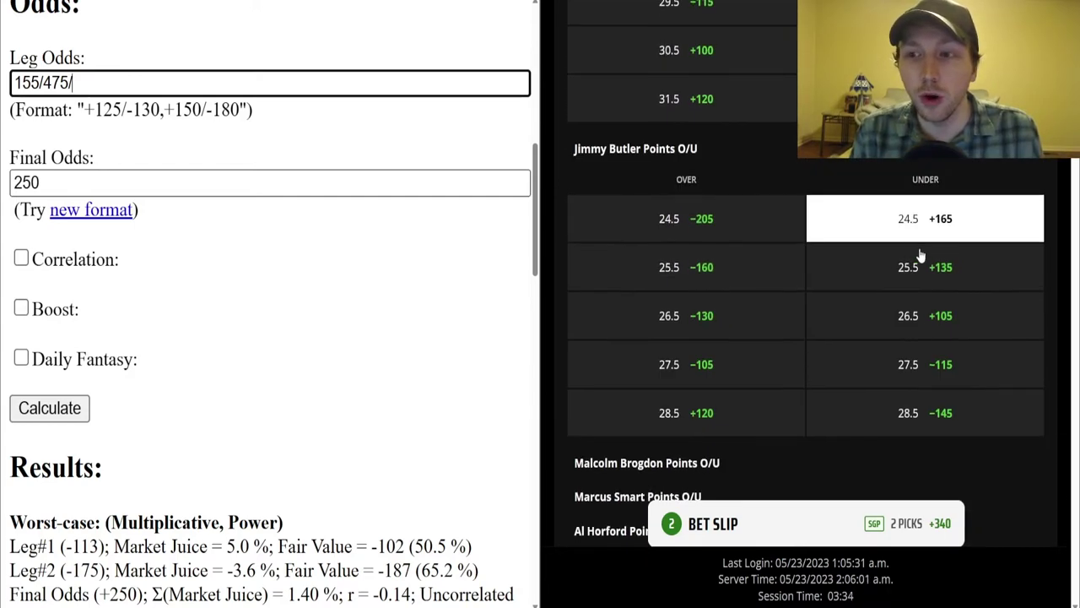
pyautogui.write('340')
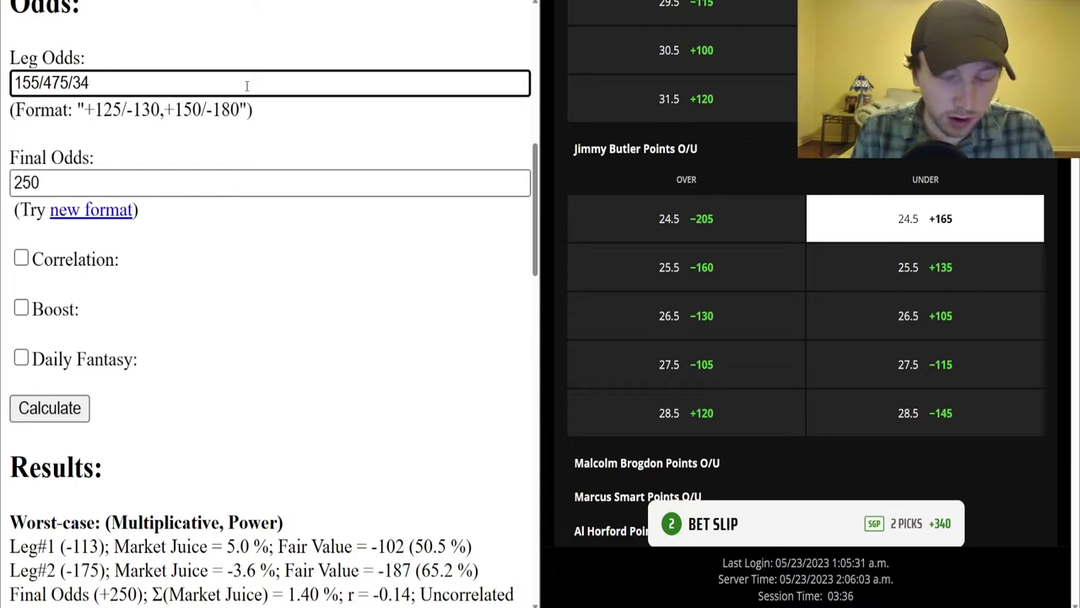
# Replace Jimmy Butler under 24.5 with over 24.5 in the Celtics parlay and add 215 as the fourth side of the leg odds.
pyautogui.click(903, 220)
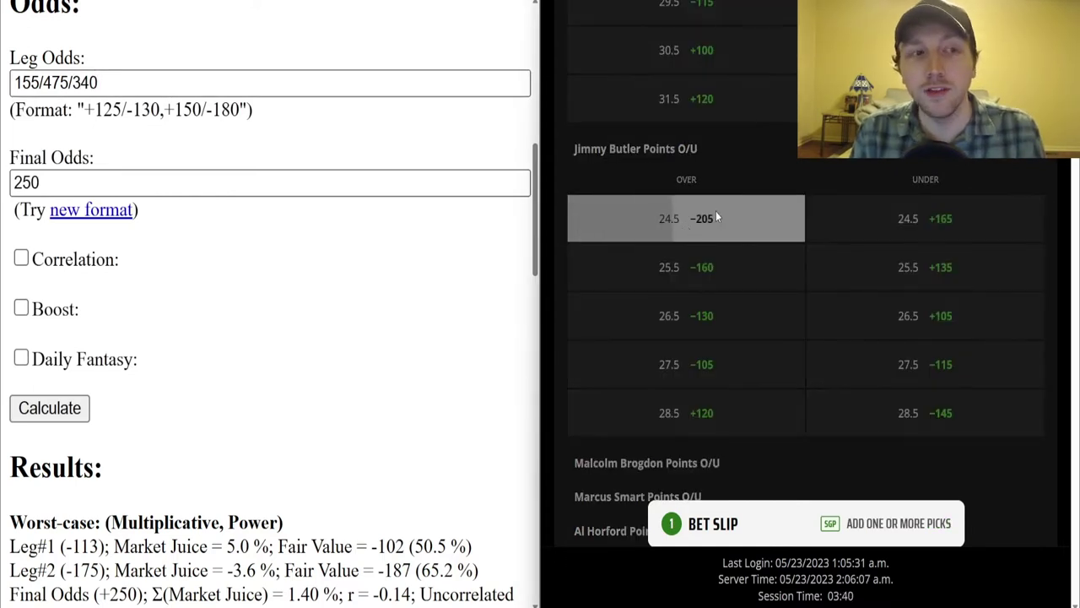
pyautogui.click(716, 215)
pyautogui.click(134, 84)
pyautogui.write('/215')
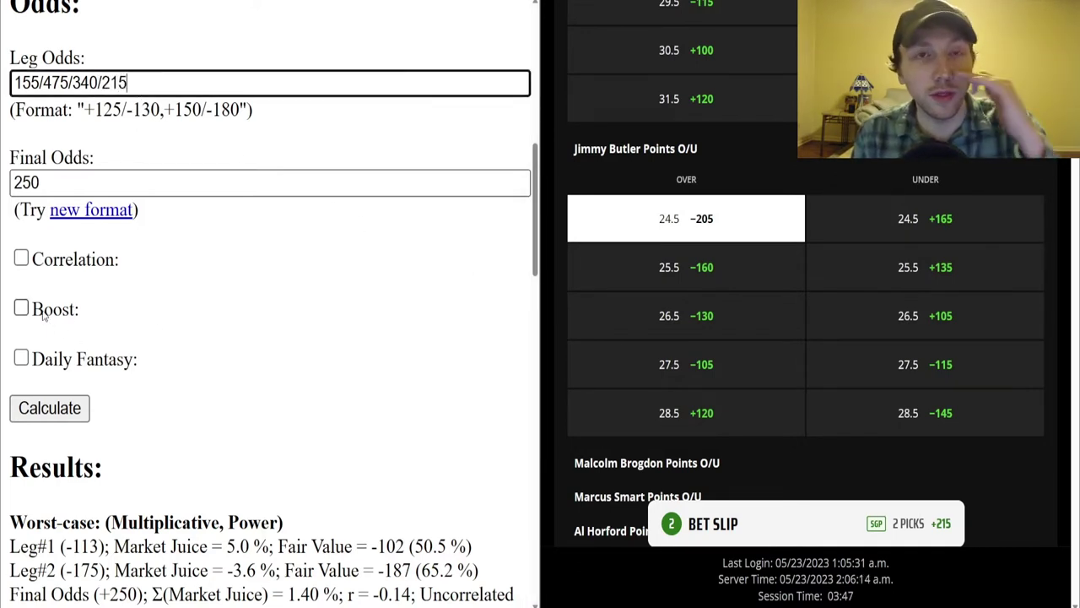
# Calculate the results for the four-sided market and examine the worst-case fair value and EV percentage in an enlarged view.
pyautogui.click(50, 407)
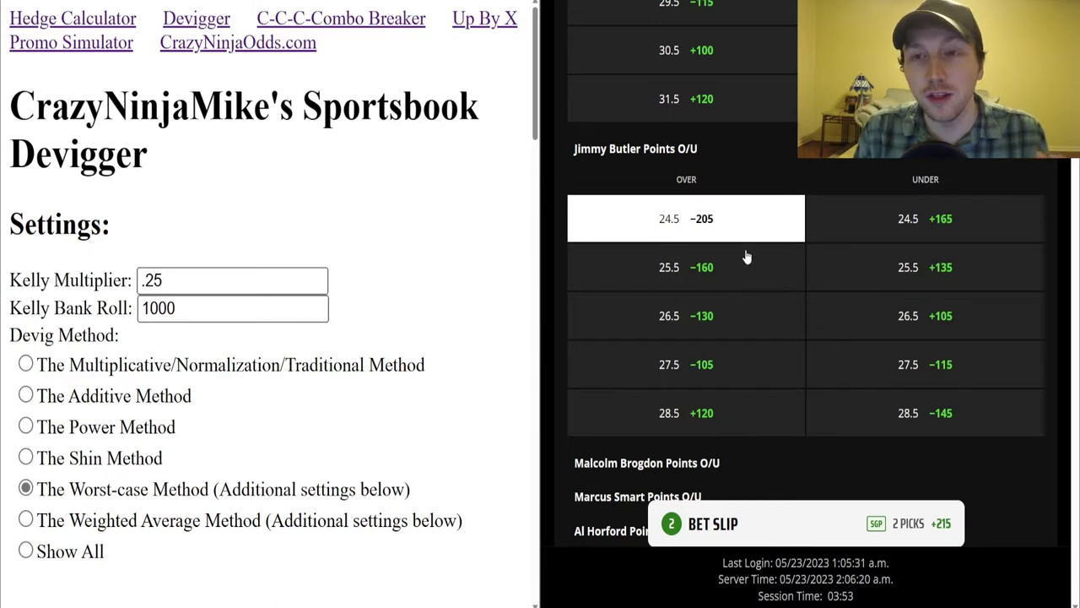
pyautogui.scroll(-5, 362, 304)
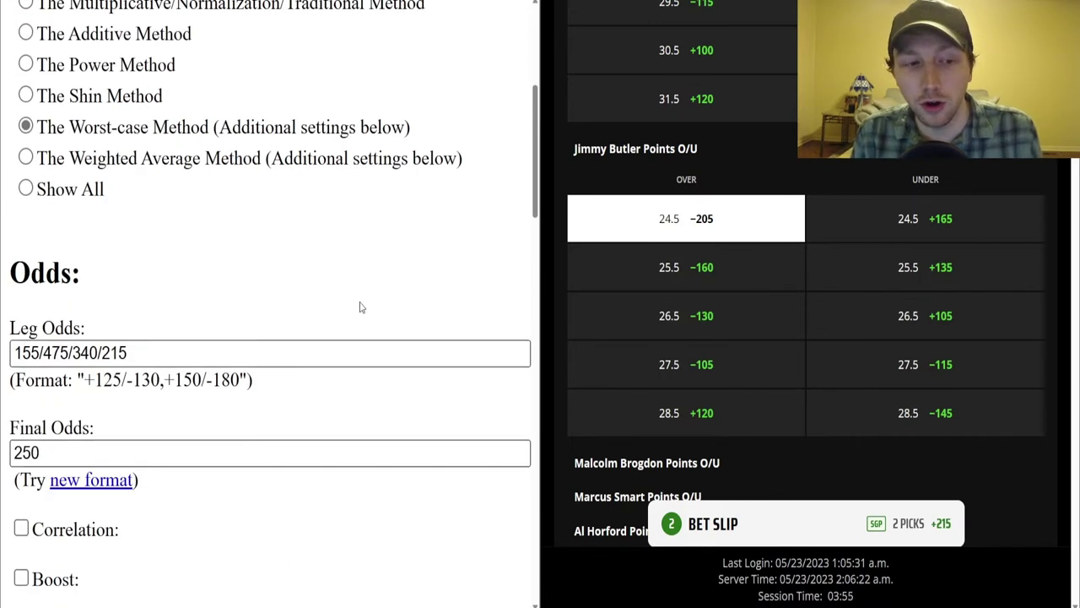
pyautogui.scroll(-2, 278, 289)
pyautogui.scroll(6, 300, 319)
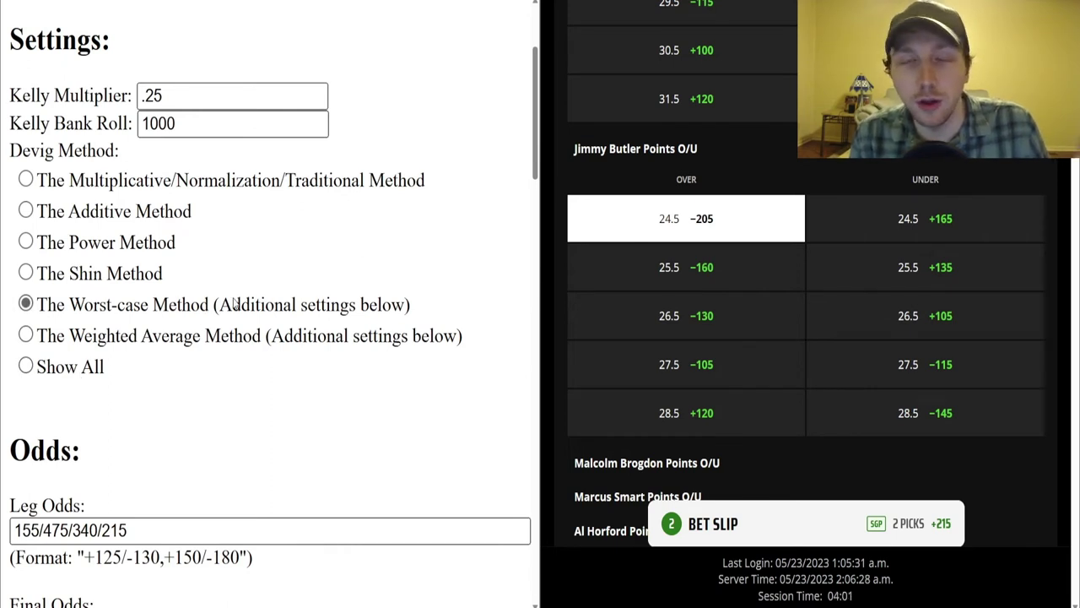
pyautogui.scroll(-8, 237, 304)
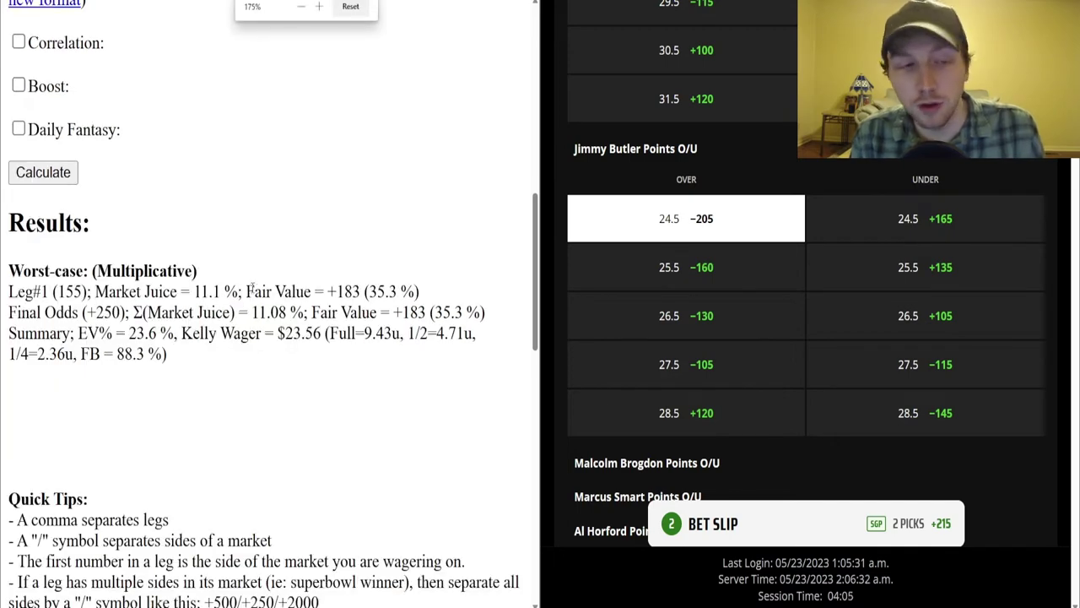
pyautogui.scroll(1, 251, 287)
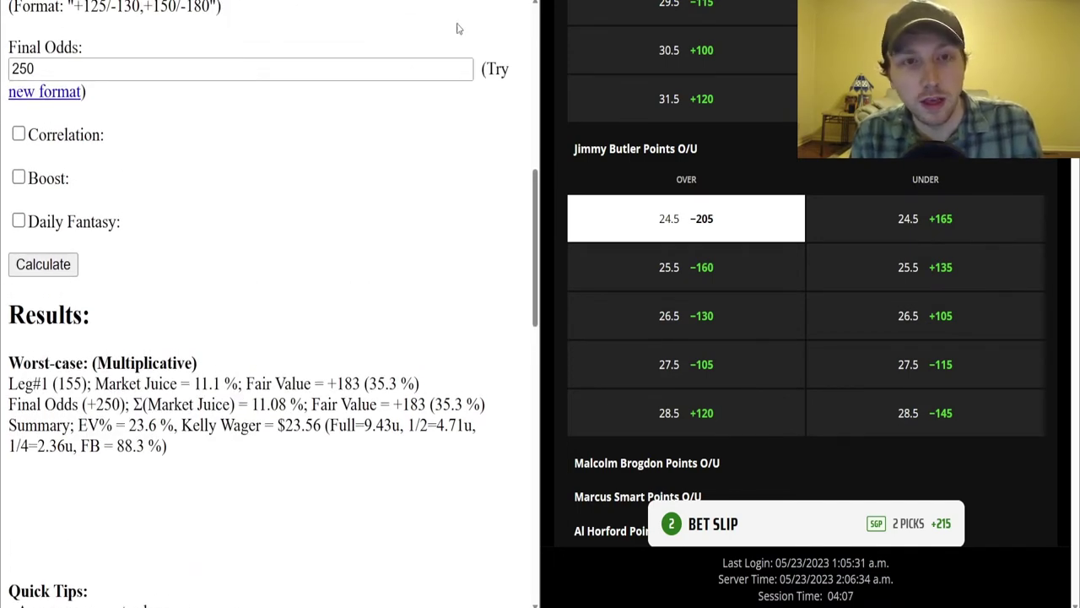
pyautogui.press('super+Up')
pyautogui.scroll(2, 465, 385)
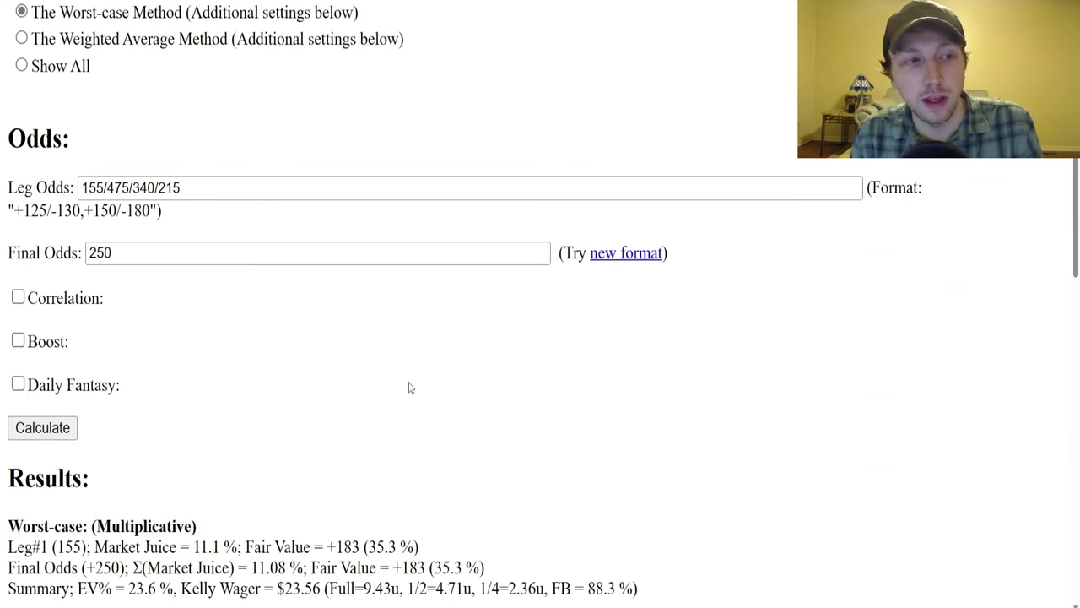
pyautogui.hotkey('ctrl', '+')
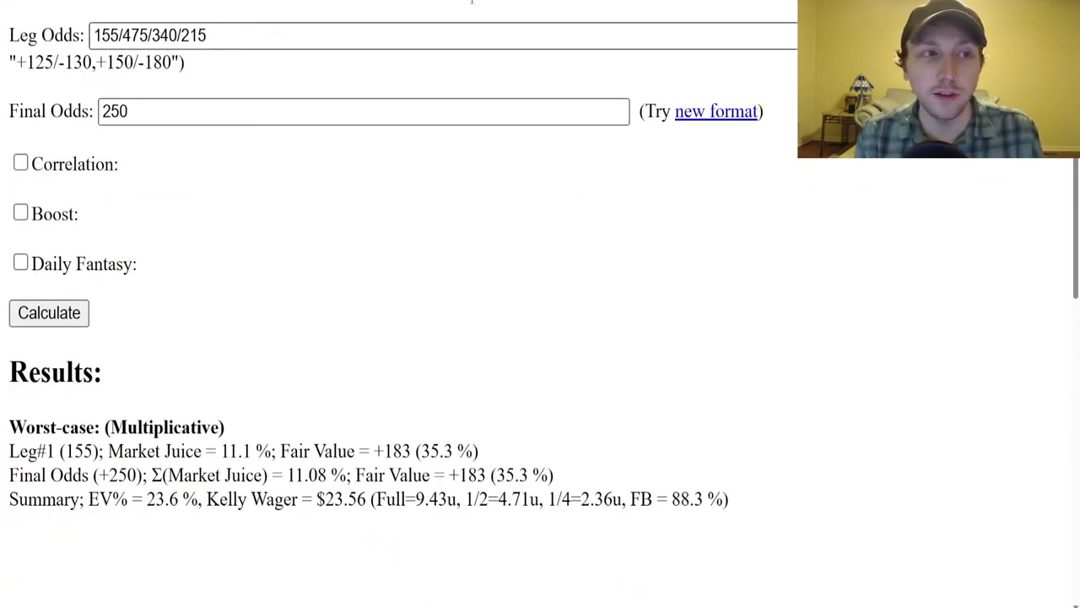
# Put the devigger back beside DraftKings and look over the player points lines around Jimmy Butler's market.
pyautogui.press('super+Down')
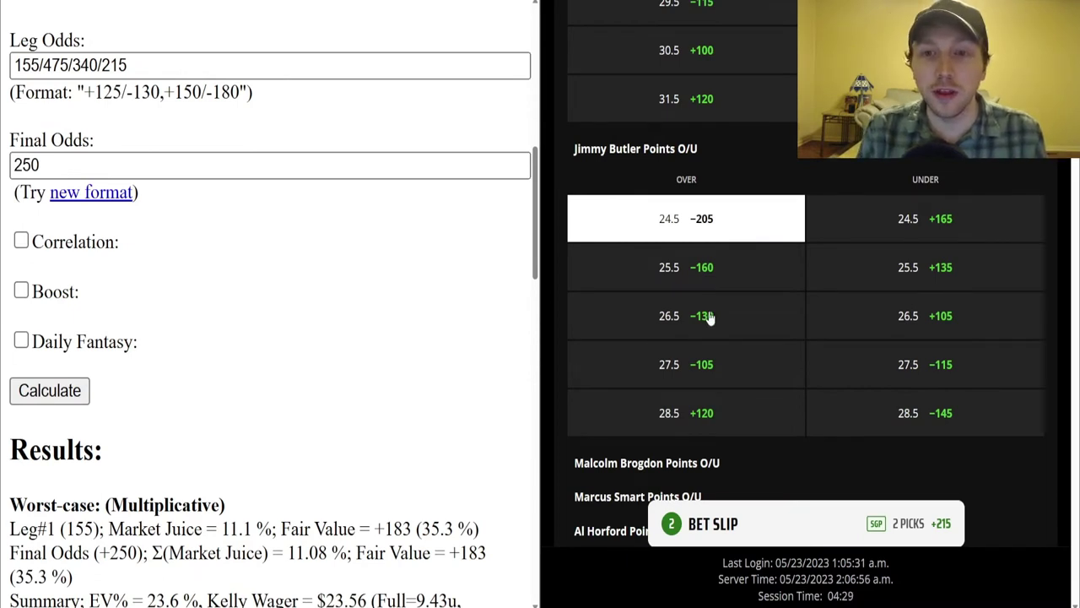
pyautogui.scroll(3, 723, 320)
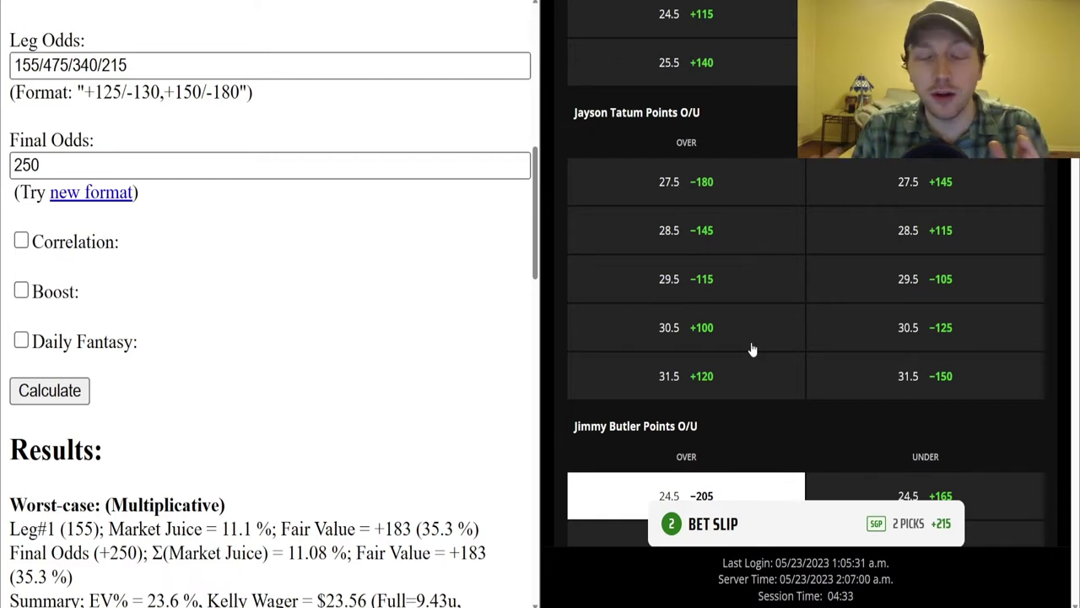
pyautogui.scroll(-2, 752, 349)
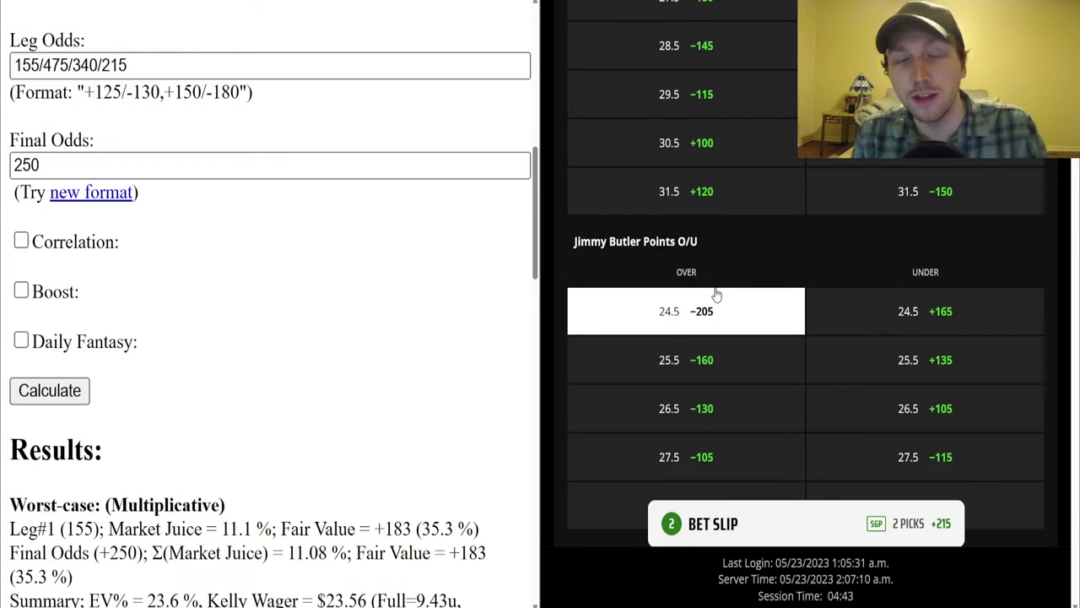
# Review the four sides in the leg odds against the worst-case fair value, EV percentage and Kelly wager.
pyautogui.moveTo(148, 65); pyautogui.dragTo(17, 93)
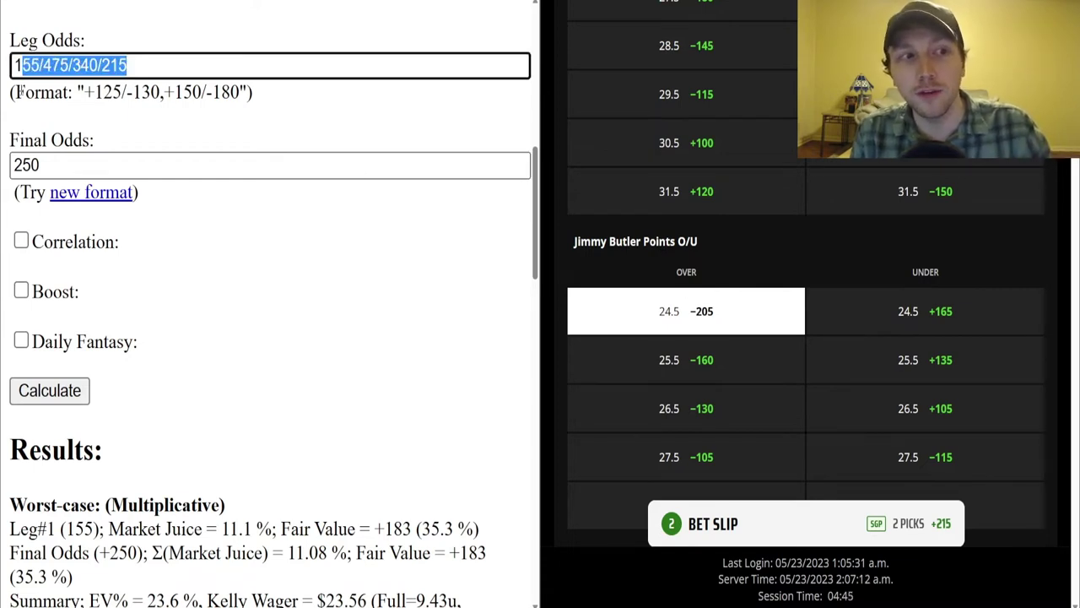
pyautogui.click(21, 65)
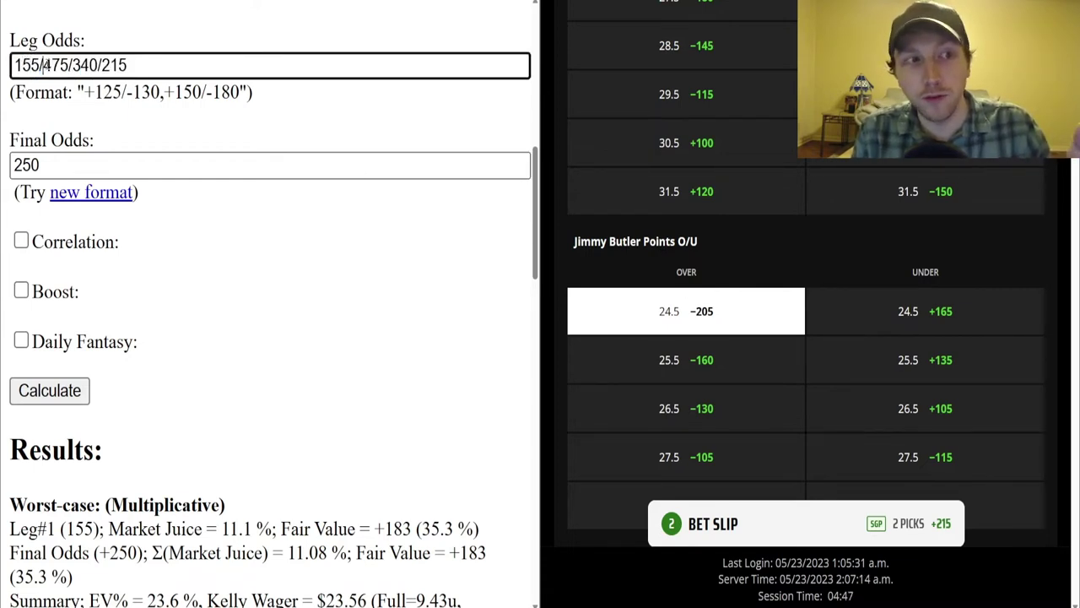
pyautogui.moveTo(174, 63); pyautogui.dragTo(37, 66)
pyautogui.click(13, 66)
pyautogui.scroll(-2, 462, 411)
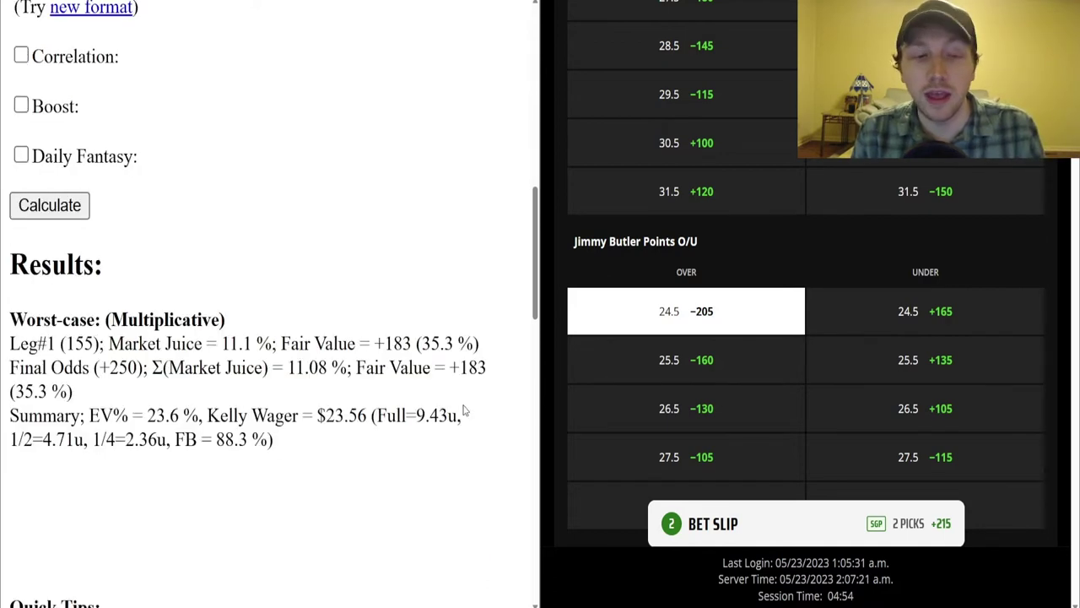
pyautogui.moveTo(493, 372); pyautogui.dragTo(459, 372)
pyautogui.click(381, 414)
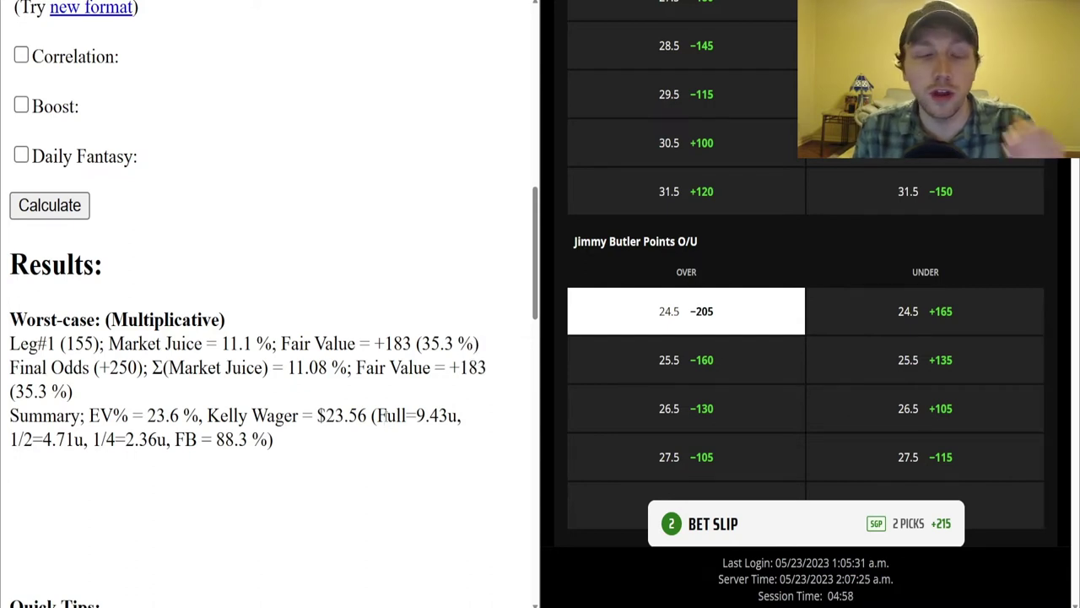
pyautogui.scroll(2, 384, 414)
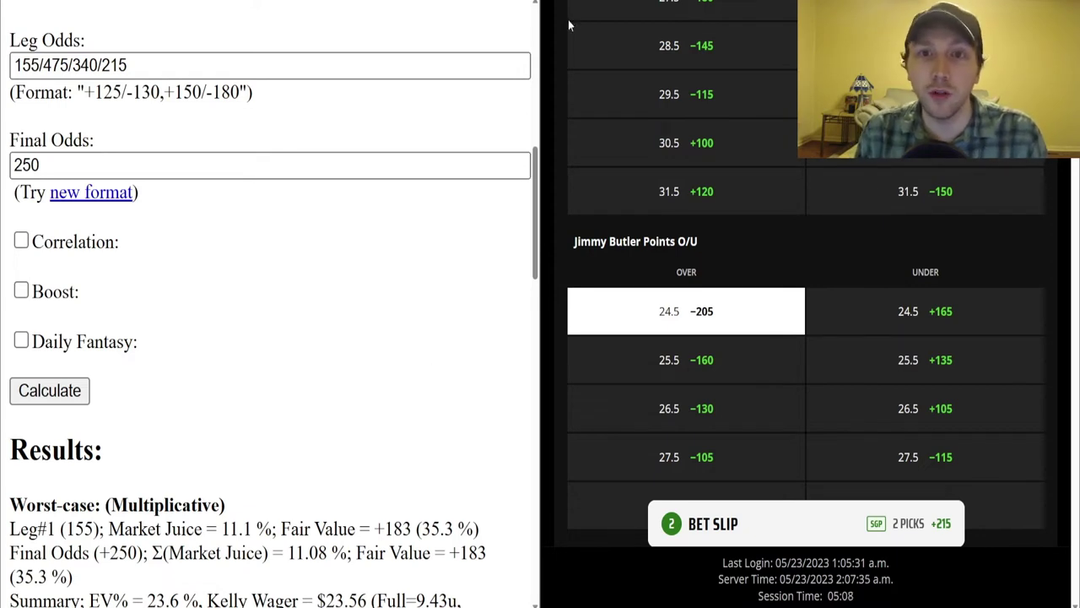
# Switch to FanDuel's Celtics at Heat page and enter 134, the Heat and Jimmy Butler over 24.5 parlay price, as the first leg side.
pyautogui.hotkey('ctrl', 'Tab')
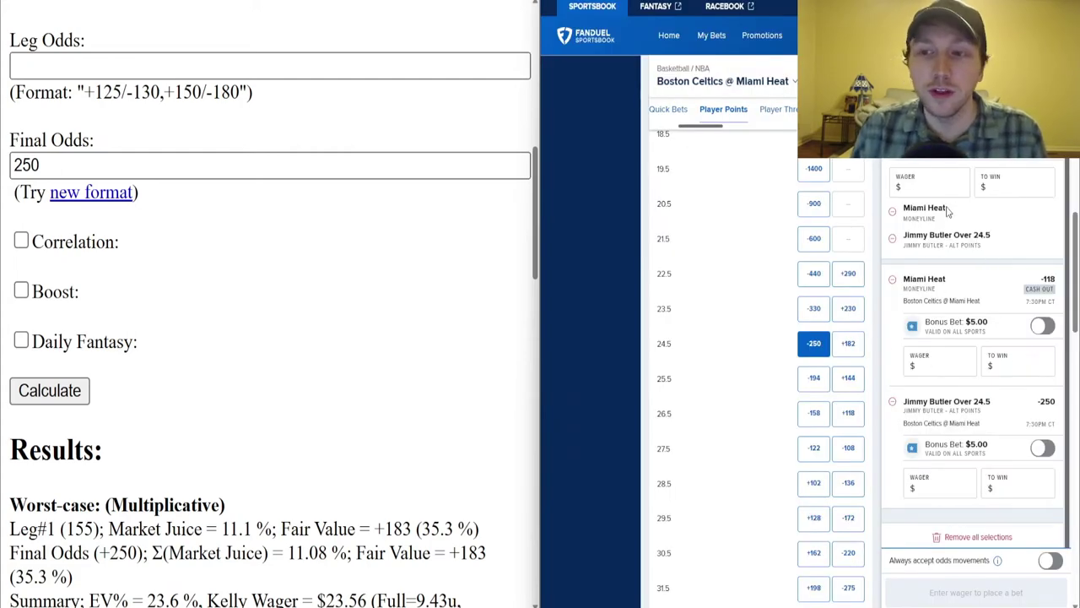
pyautogui.moveTo(946, 209)
pyautogui.mouseDown()
pyautogui.moveTo(916, 209)
pyautogui.moveTo(937, 209)
pyautogui.mouseUp()
pyautogui.click(998, 245)
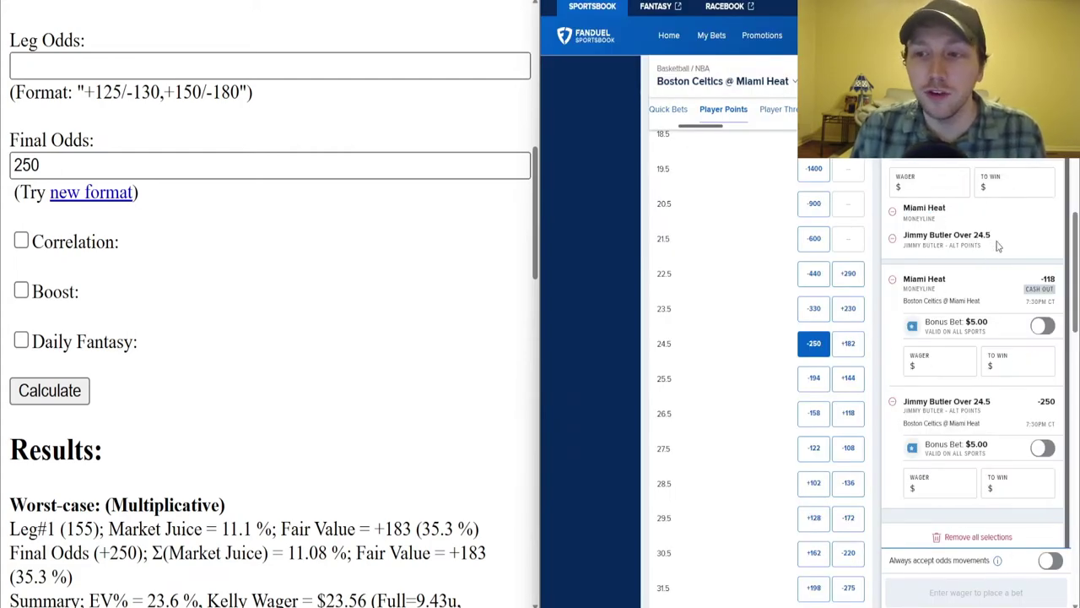
pyautogui.scroll(3, 979, 235)
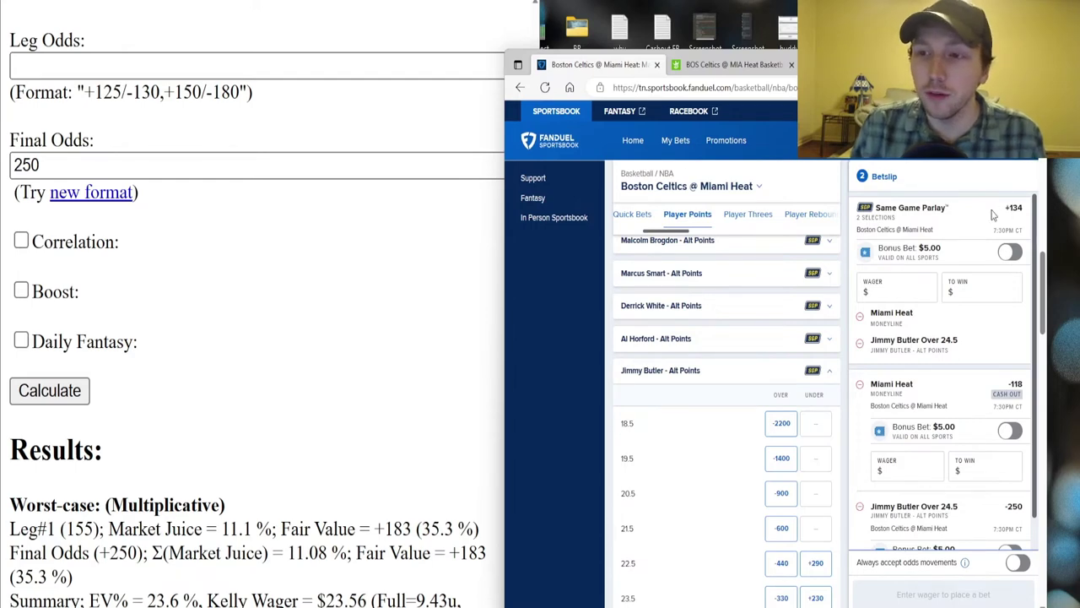
pyautogui.moveTo(1012, 208); pyautogui.dragTo(1004, 208)
pyautogui.click(62, 76)
pyautogui.write('134//')
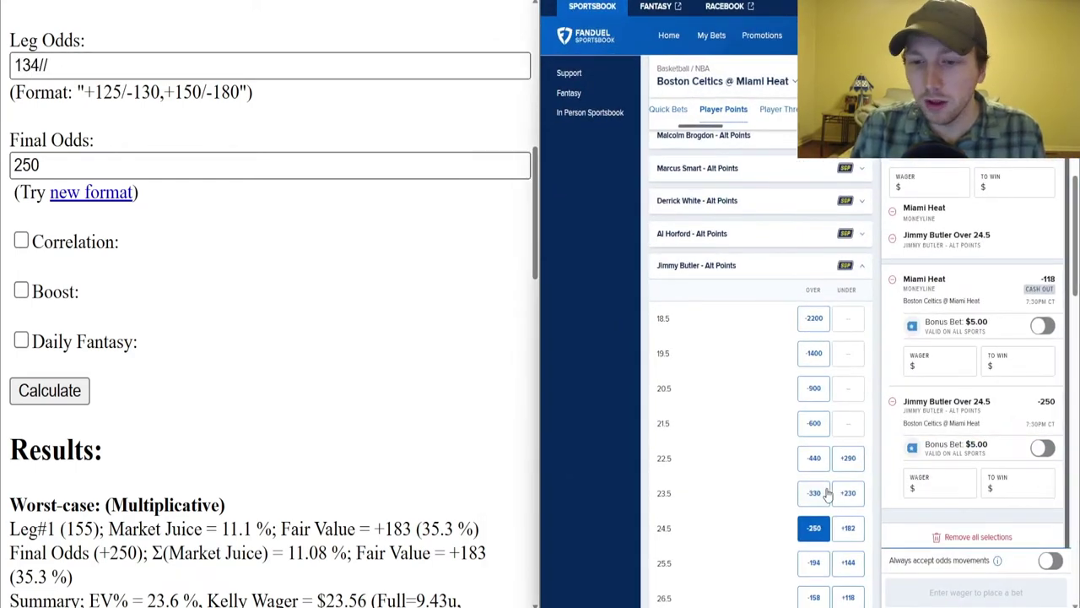
# Price FanDuel's remaining Heat/Celtics and Jimmy Butler over/under 24.5 combinations and complete the leg odds as 134/483/347/196.
pyautogui.click(847, 532)
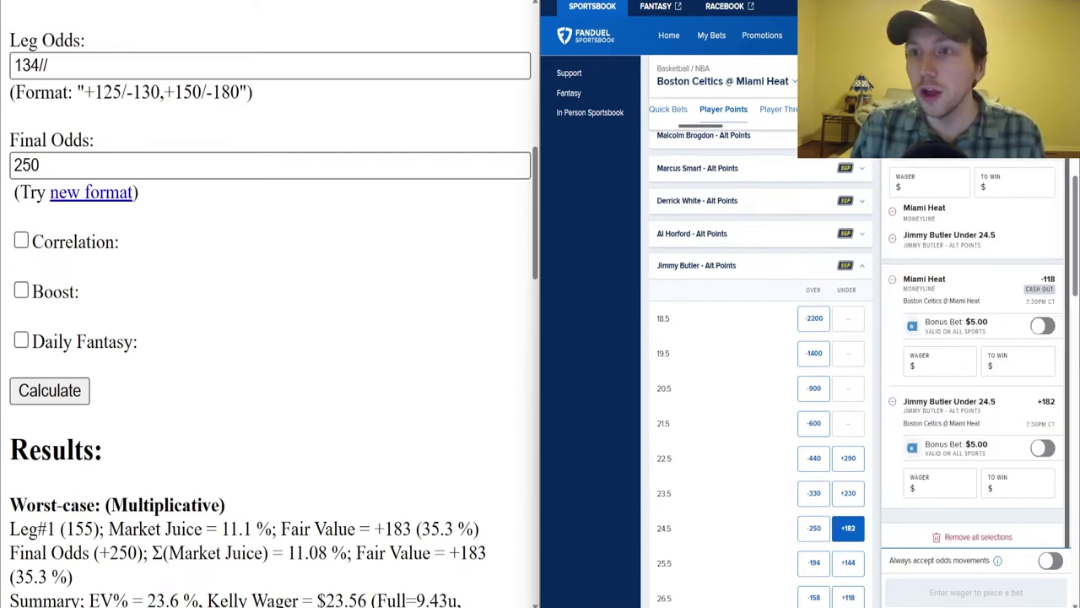
pyautogui.click(77, 72)
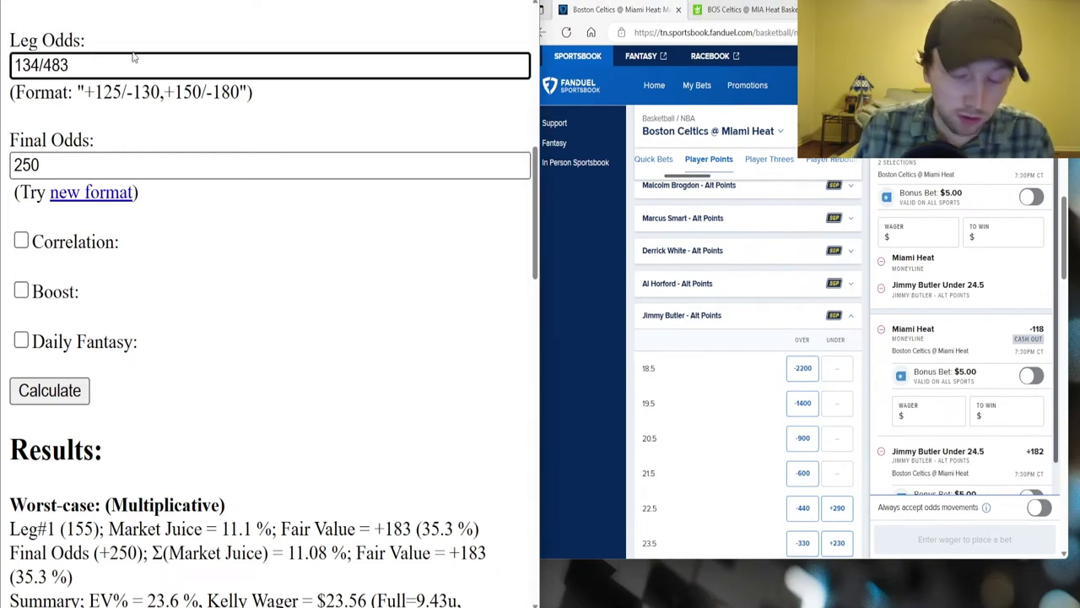
pyautogui.write('/347/196')
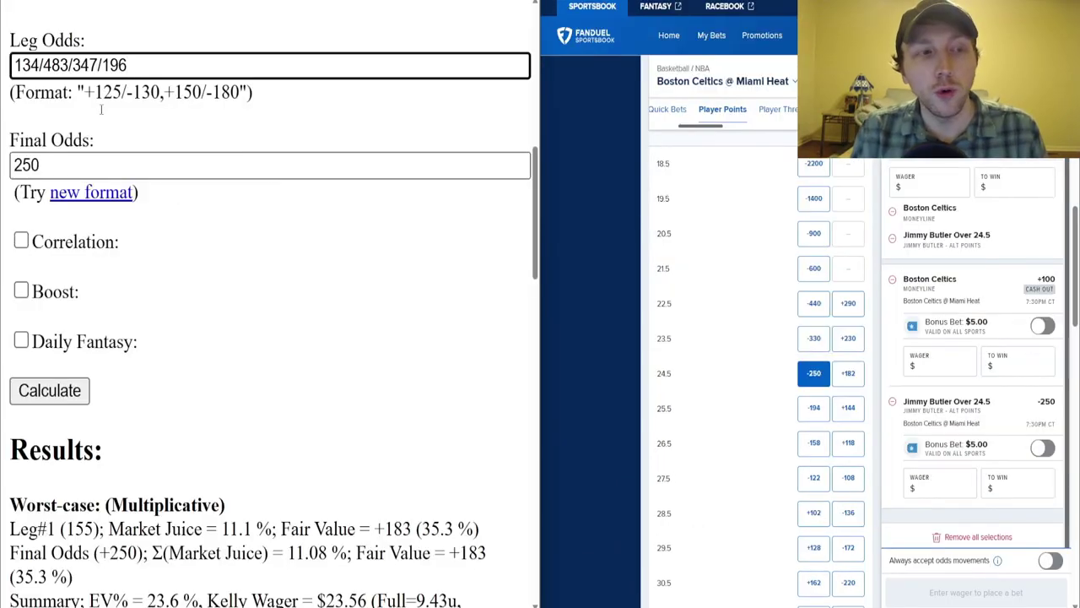
# Calculate the FanDuel four-sided market and examine the worst-case fair value and EV percentage.
pyautogui.click(63, 391)
pyautogui.scroll(-8, 166, 329)
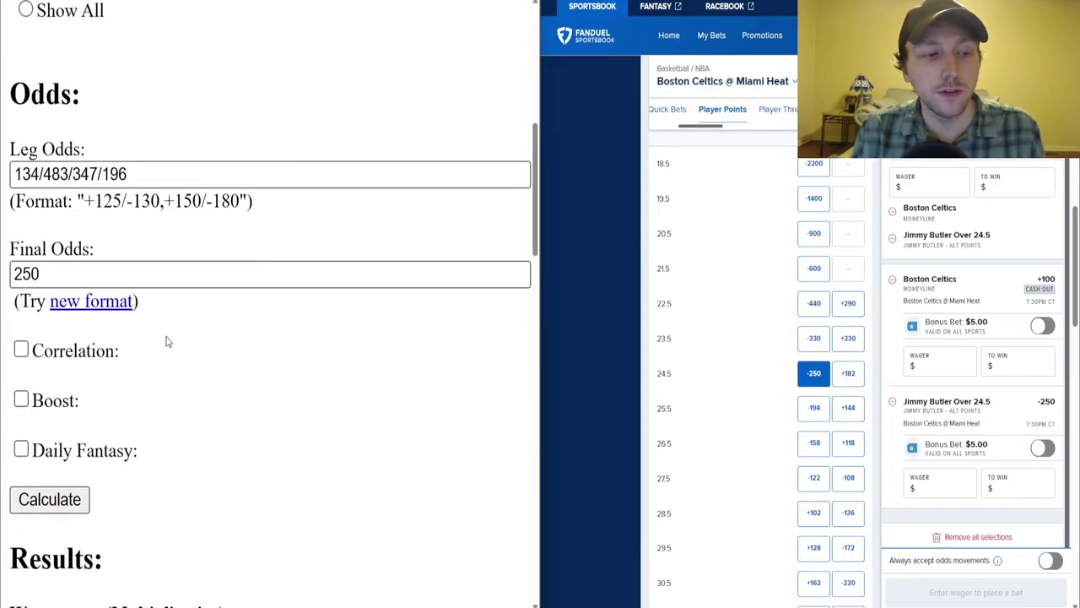
pyautogui.hotkey('ctrl', '-')
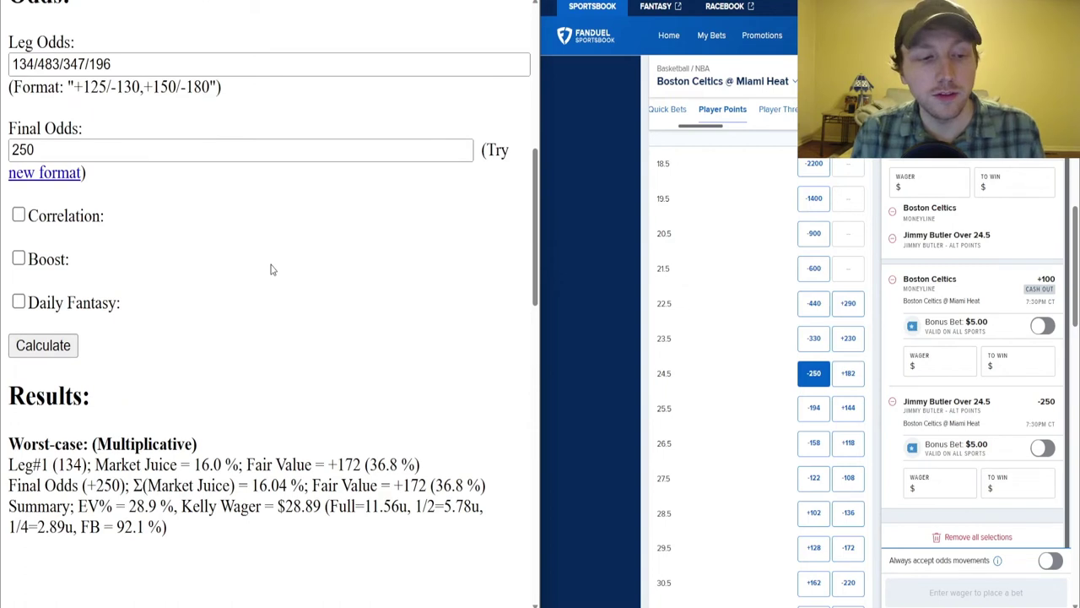
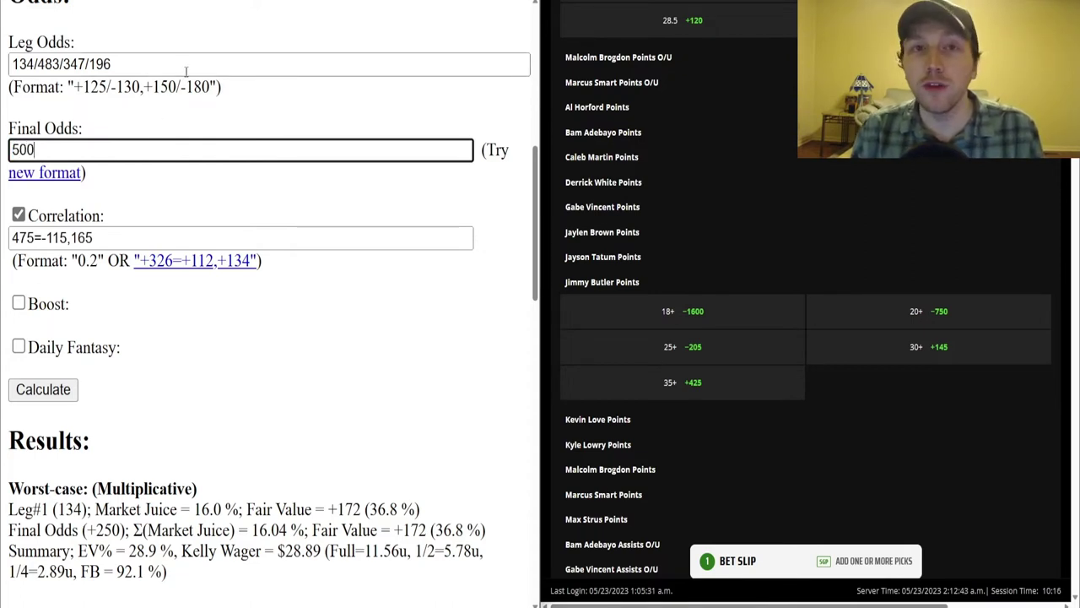
# Add Jimmy Butler 35+ points to the Heat moneyline parlay on DraftKings, check his over/under lines and expand the bet slip.
pyautogui.click(701, 384)
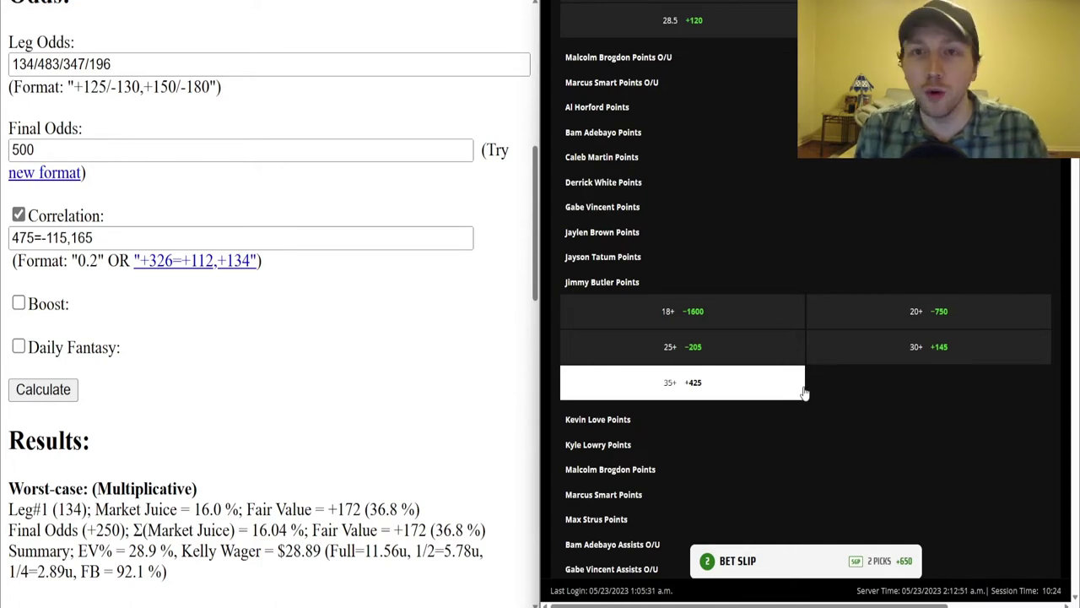
pyautogui.scroll(2, 851, 405)
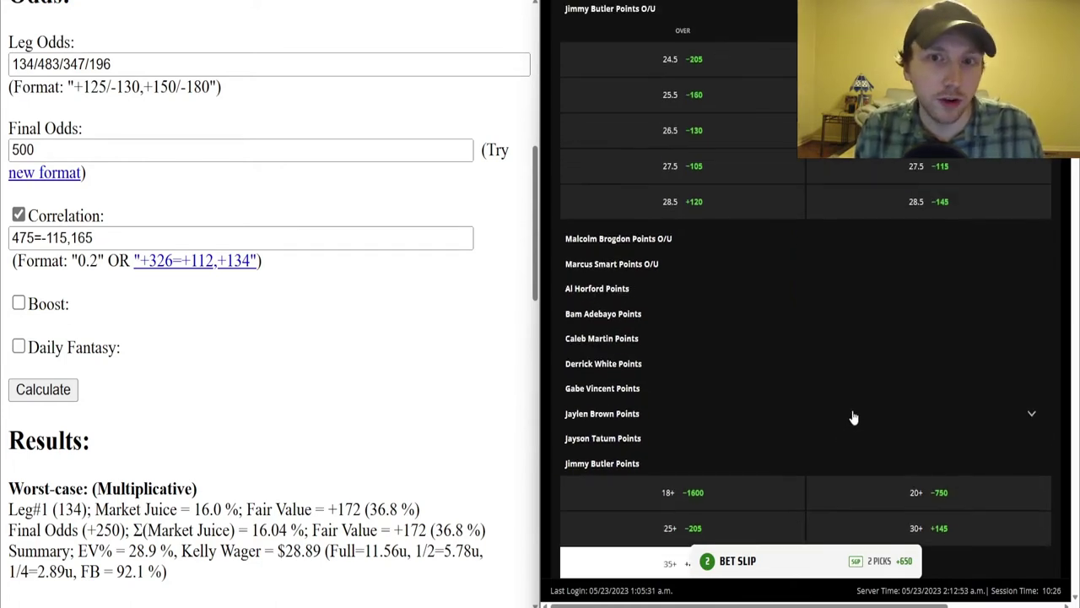
pyautogui.scroll(1, 852, 417)
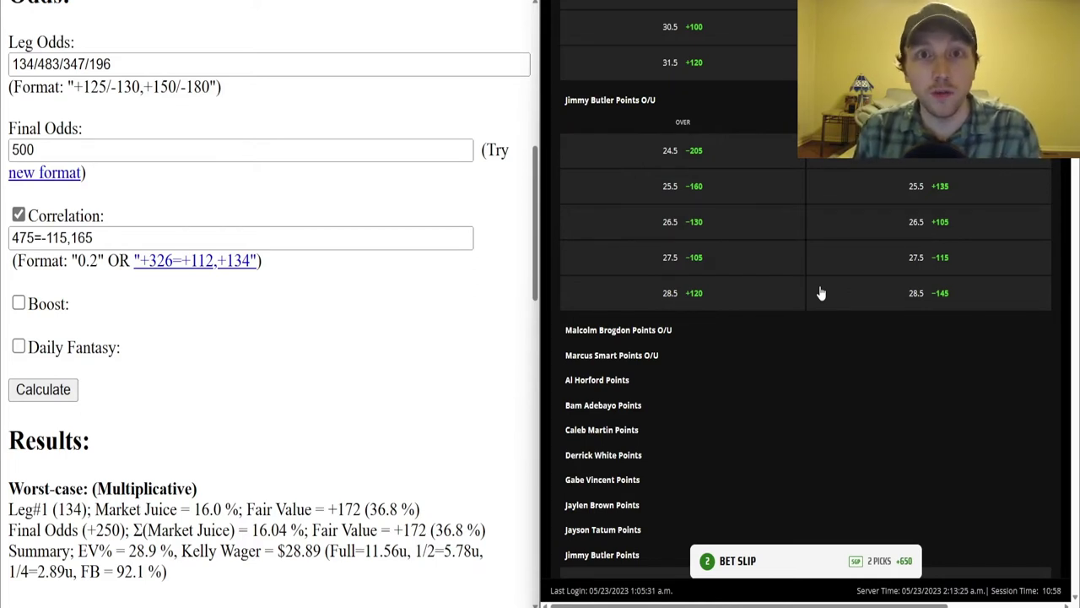
pyautogui.moveTo(95, 238); pyautogui.dragTo(10, 238)
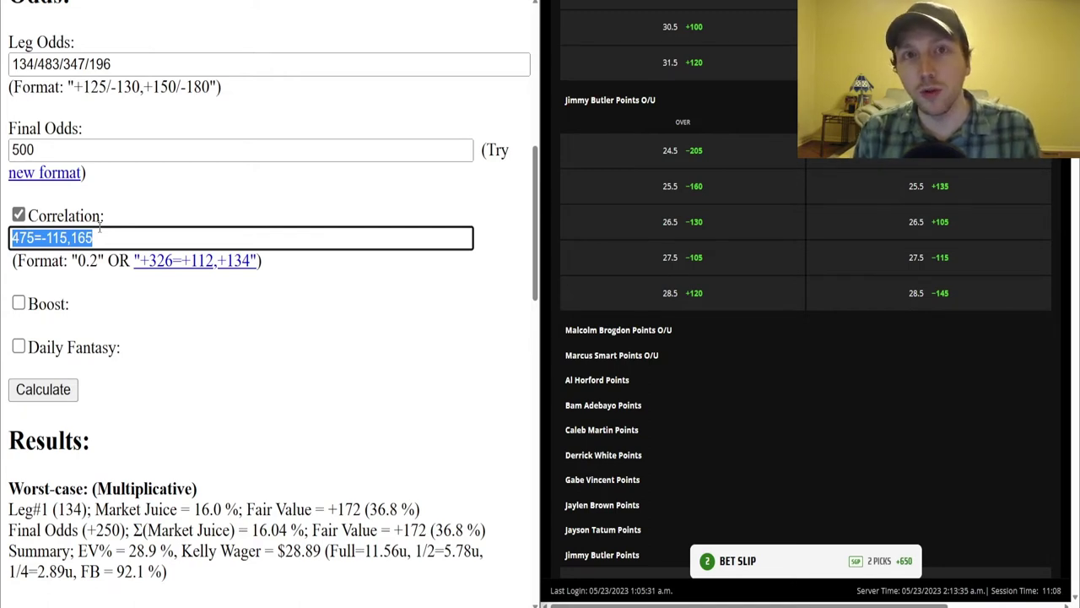
pyautogui.click(734, 560)
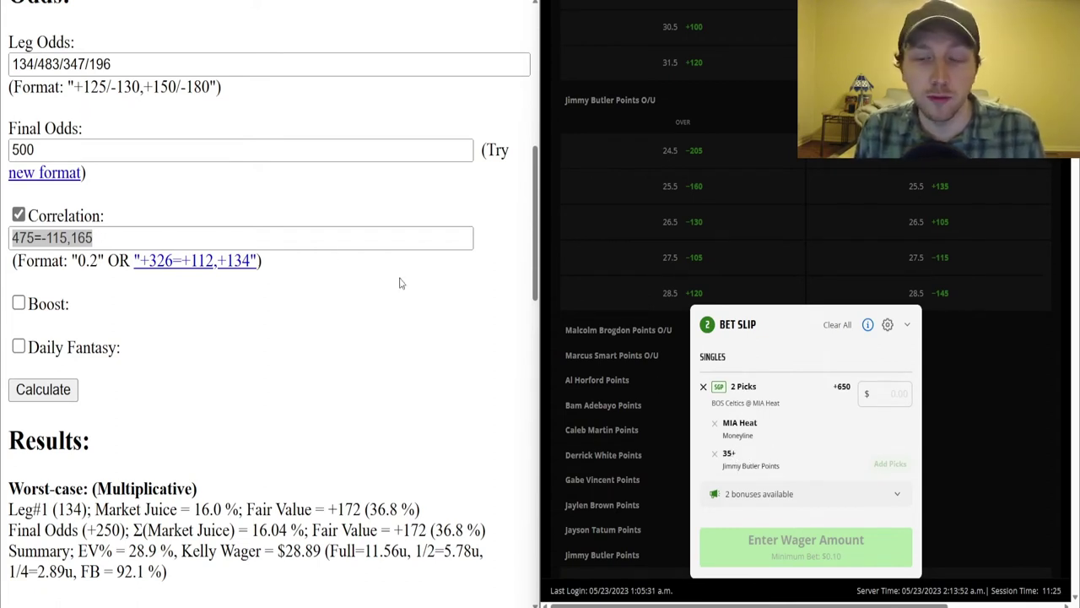
# Review the final odds and correlation entry, and look over the DraftKings player points page in an enlarged window.
pyautogui.moveTo(59, 145); pyautogui.dragTo(11, 152)
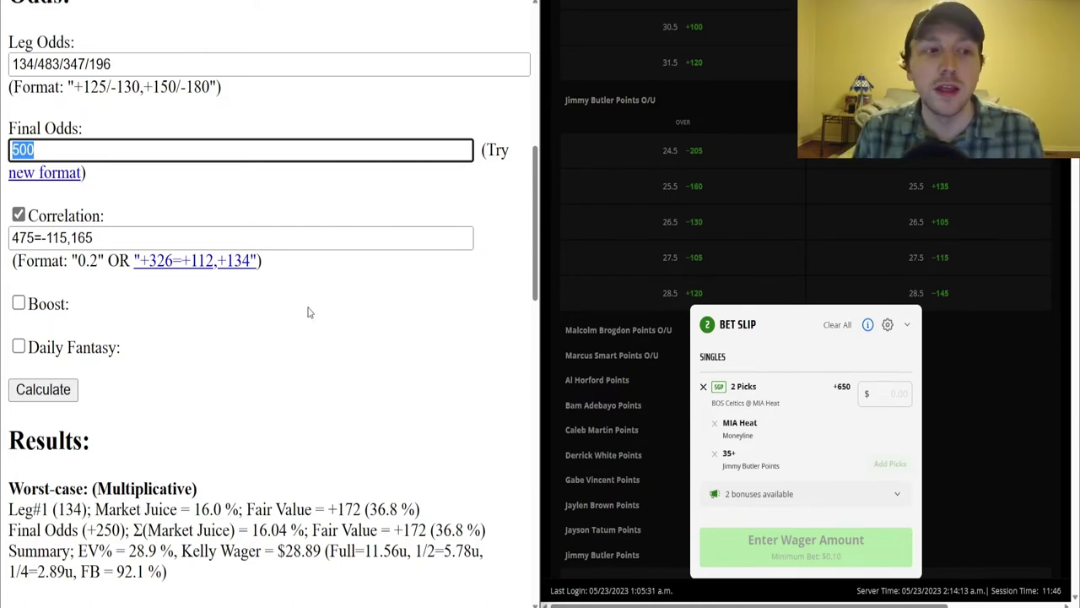
pyautogui.click(113, 237)
pyautogui.hotkey('alt', 'Tab')
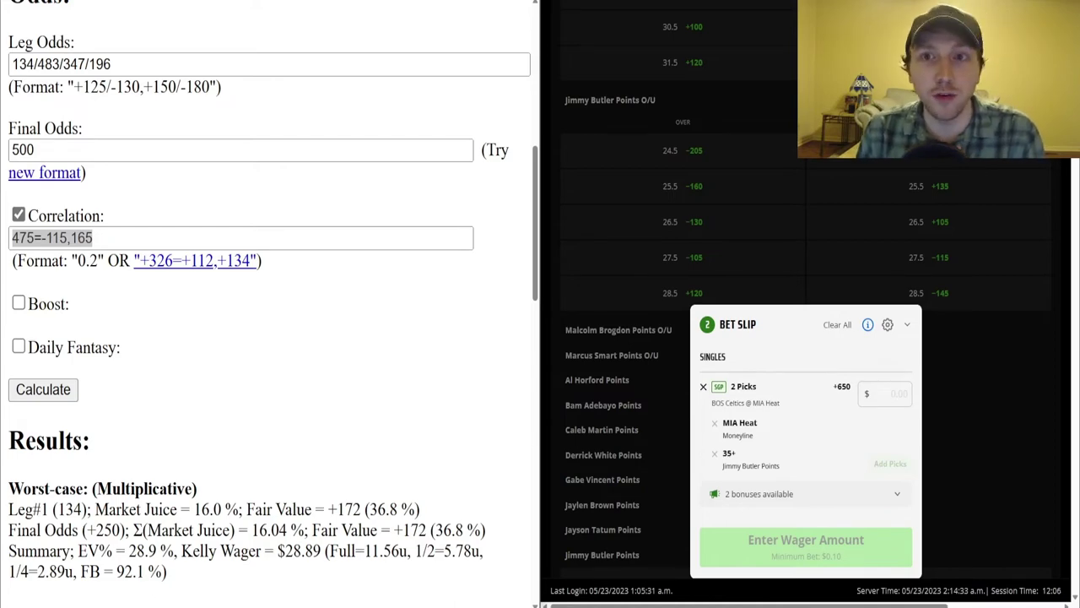
pyautogui.press('super+Up')
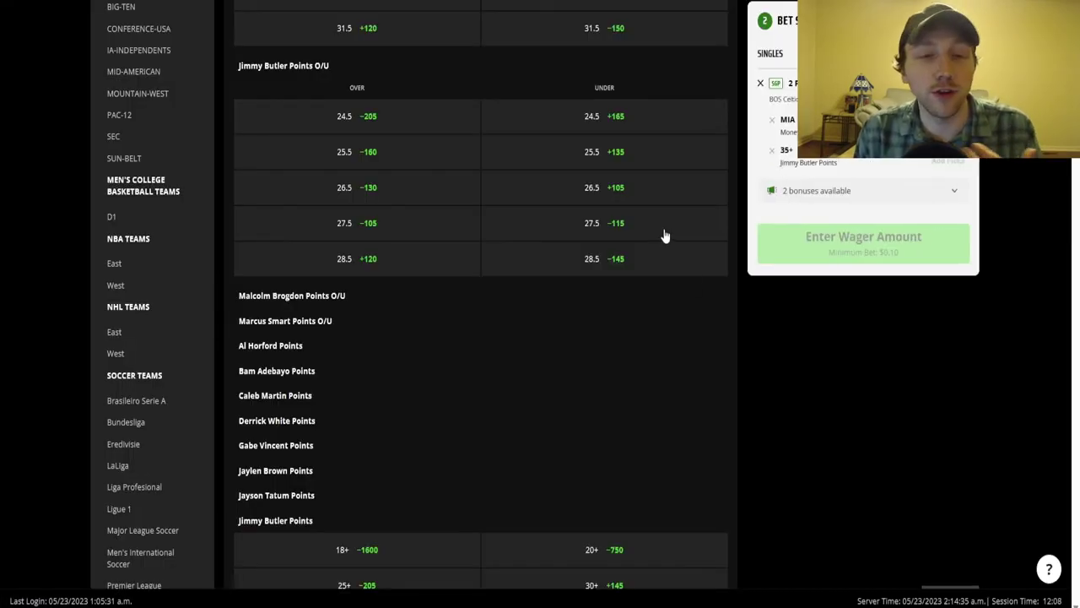
pyautogui.scroll(15, 677, 371)
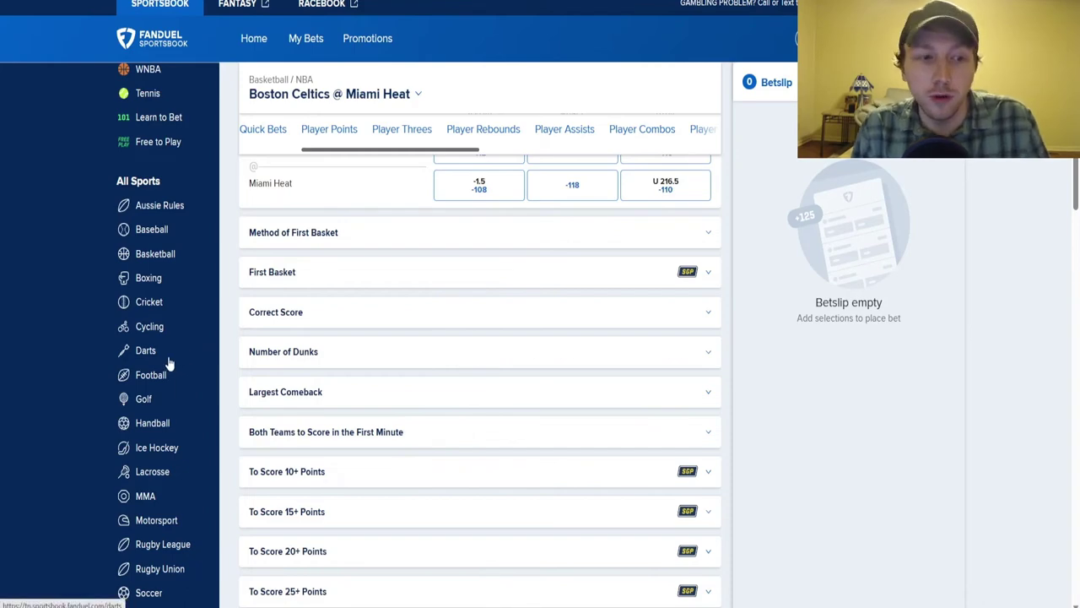
# Browse FanDuel's basketball, NHL and MLB game odds.
pyautogui.click(163, 255)
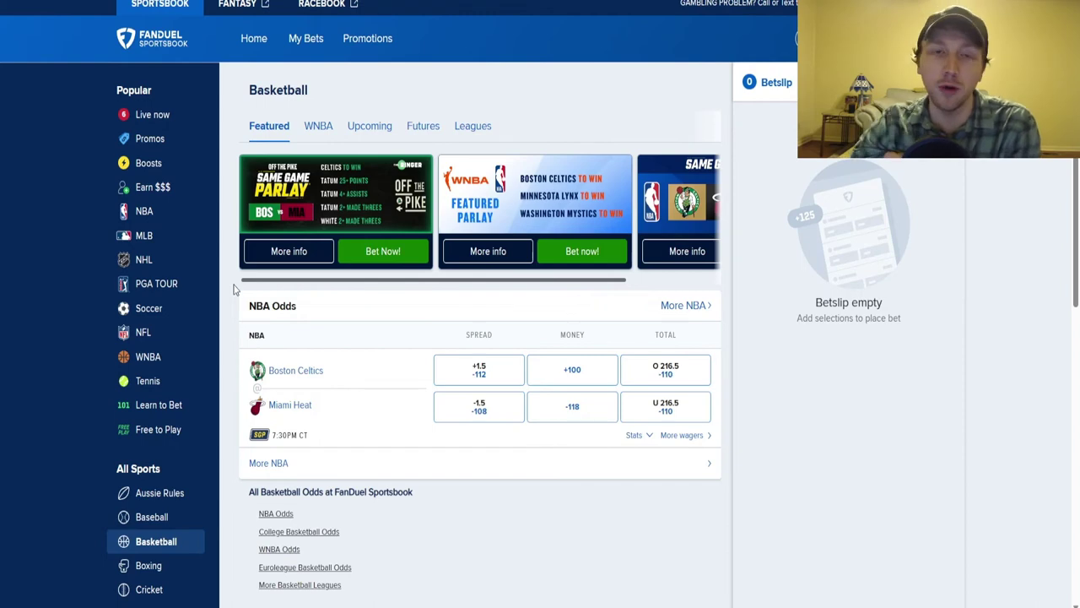
pyautogui.click(142, 263)
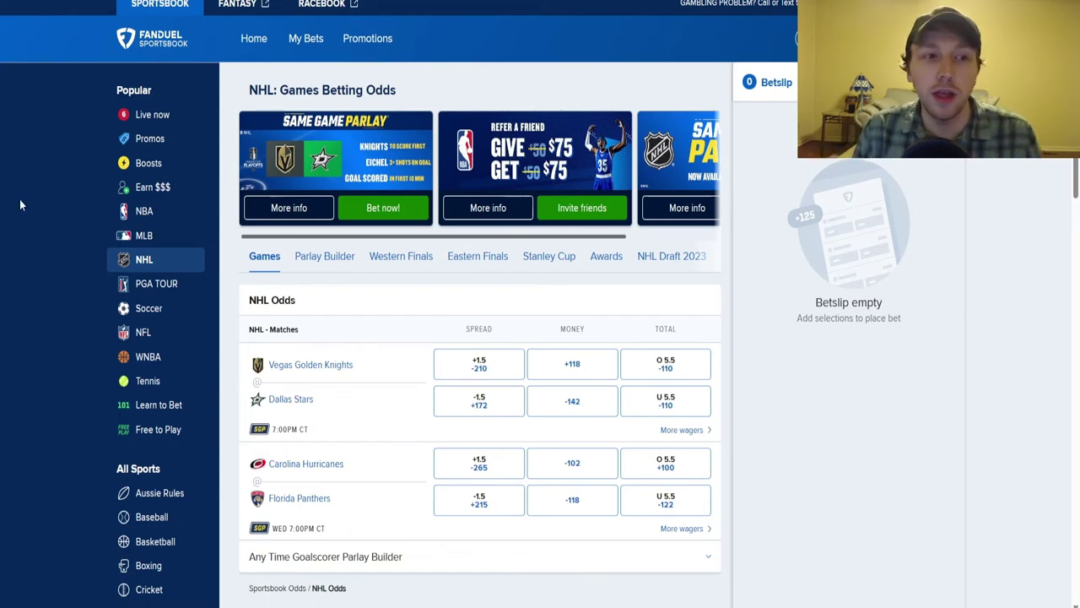
pyautogui.click(135, 243)
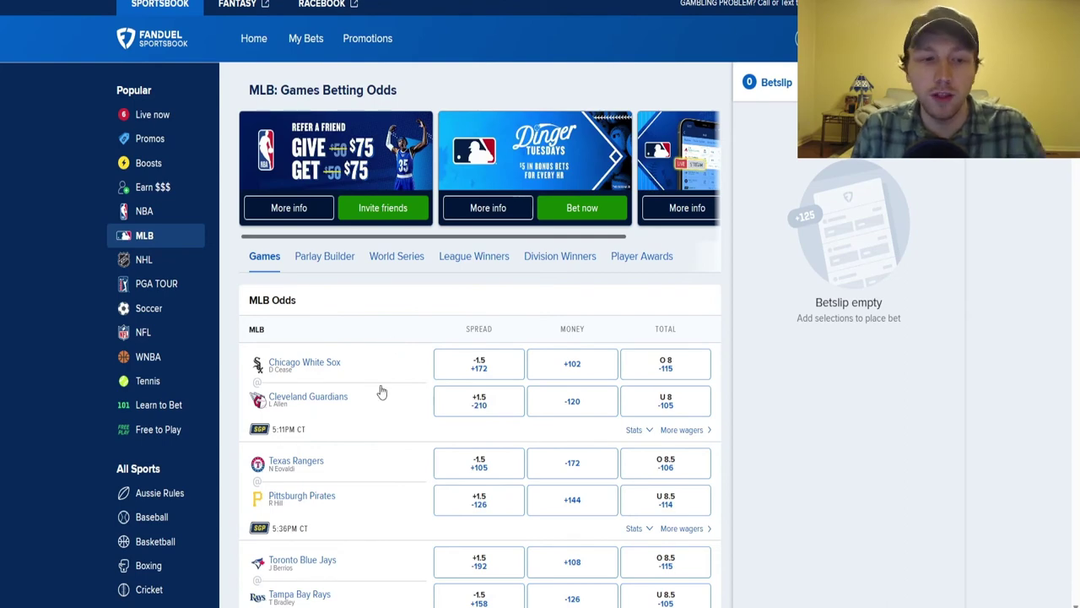
# Select the Cleveland Guardians moneyline and under 8 total runs against the Chicago White Sox on FanDuel.
pyautogui.scroll(-3, 392, 382)
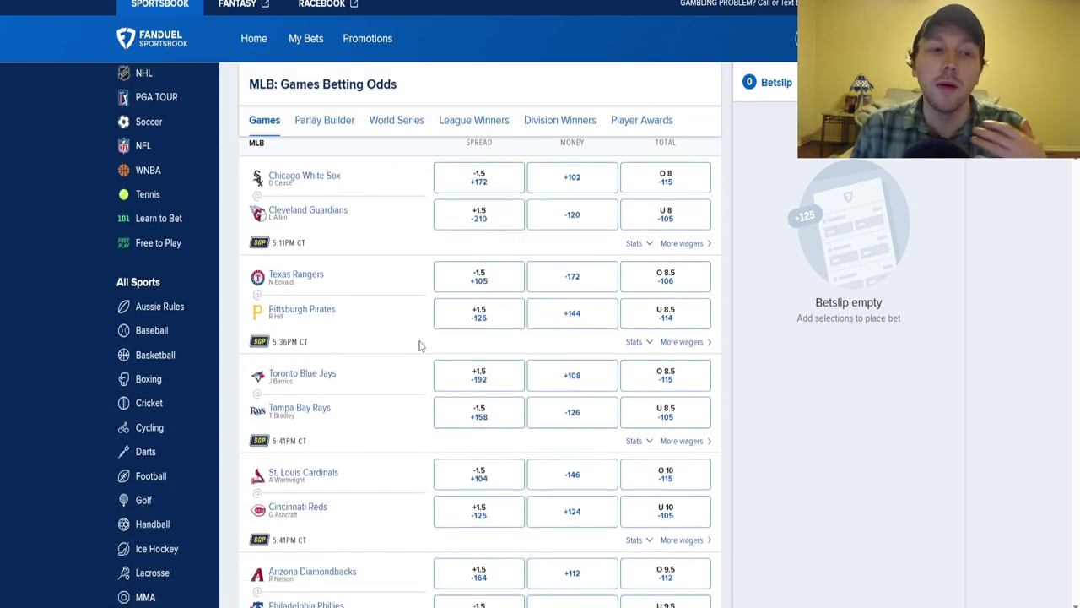
pyautogui.click(570, 218)
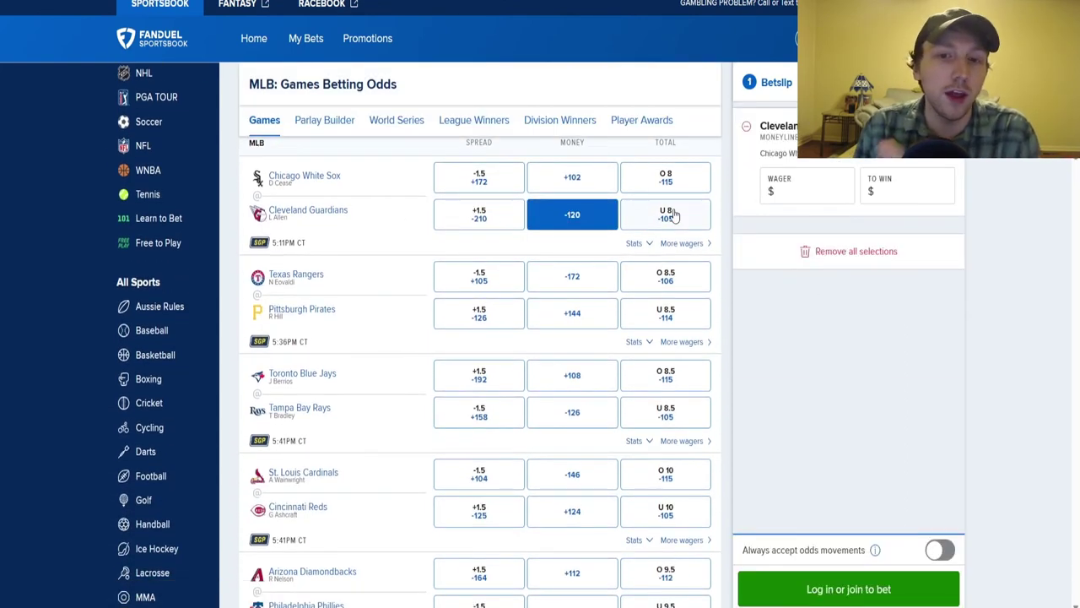
pyautogui.click(674, 216)
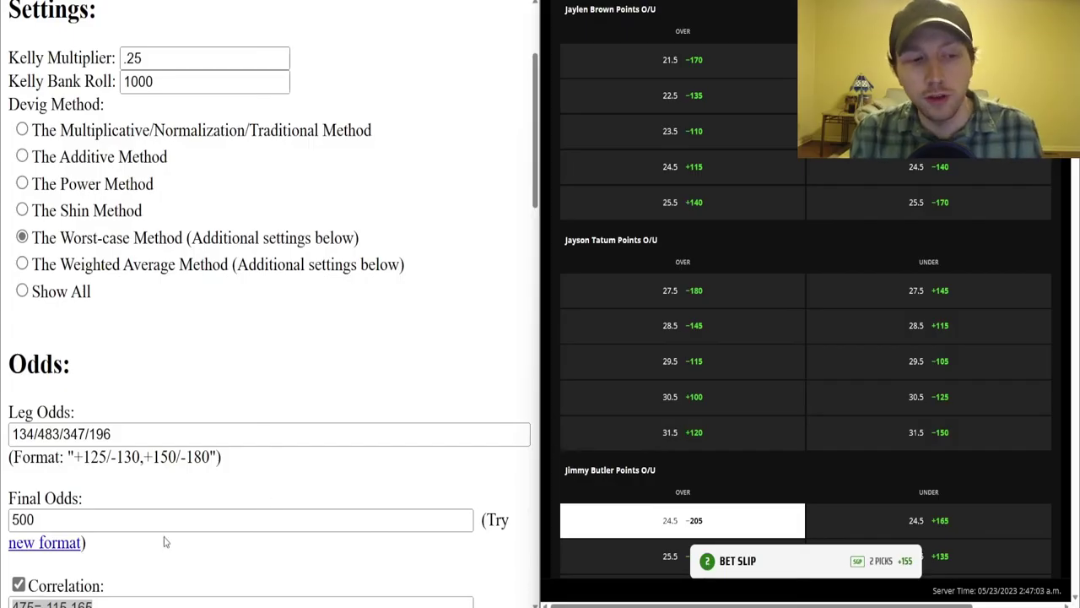
# Add Jayson Tatum over 29.5 points as a third pick in the DraftKings parlay and review the four-sided leg odds.
pyautogui.moveTo(144, 435)
pyautogui.mouseDown()
pyautogui.moveTo(4, 447)
pyautogui.moveTo(125, 438)
pyautogui.mouseUp()
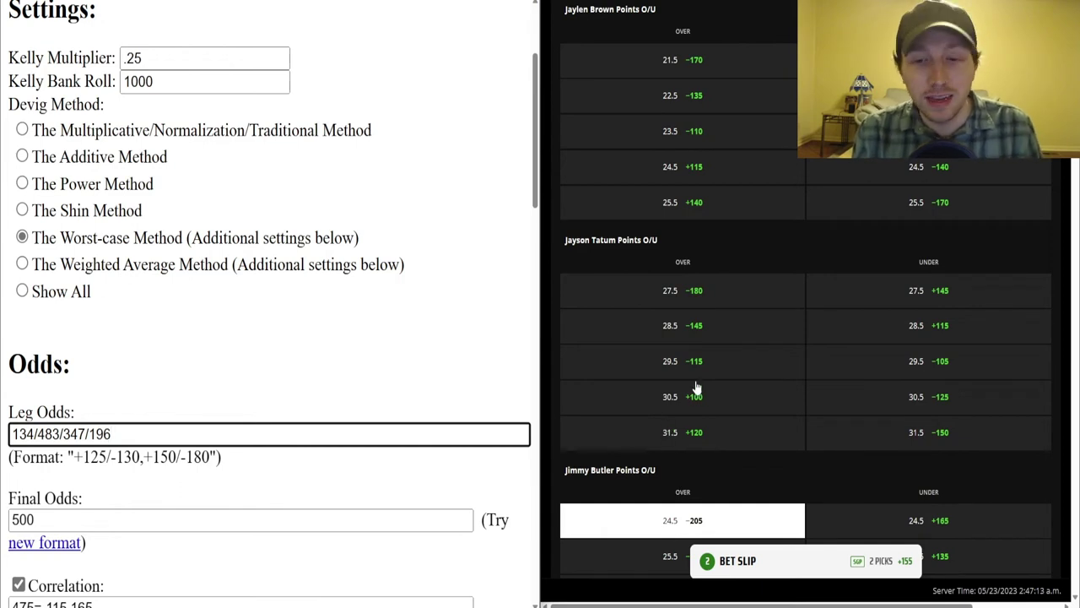
pyautogui.click(755, 359)
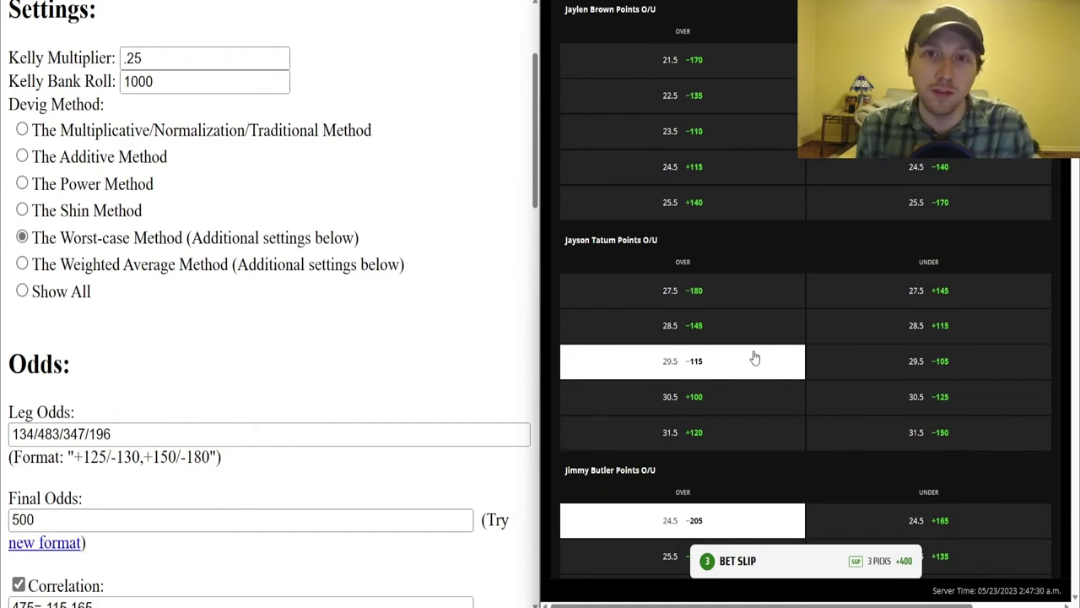
pyautogui.moveTo(26, 435); pyautogui.dragTo(129, 436)
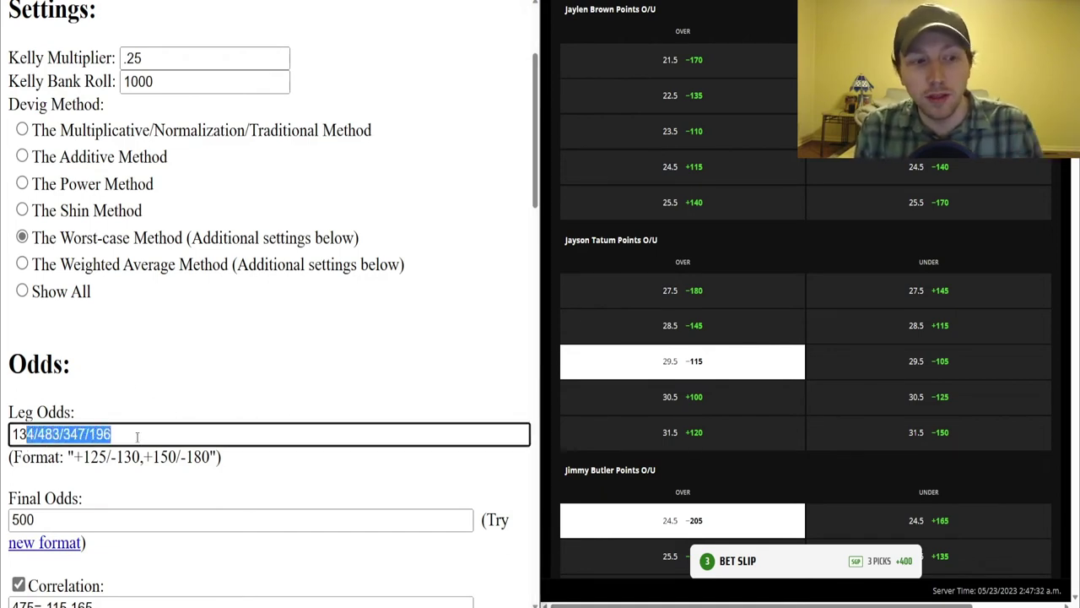
pyautogui.click(137, 433)
pyautogui.moveTo(30, 434); pyautogui.dragTo(8, 436)
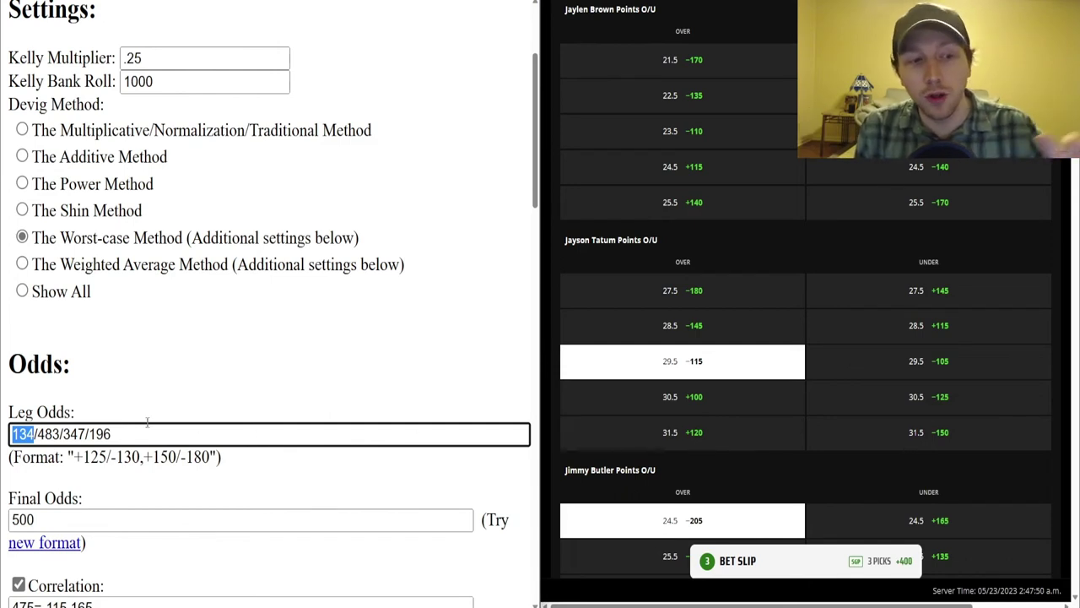
pyautogui.moveTo(118, 434); pyautogui.dragTo(13, 432)
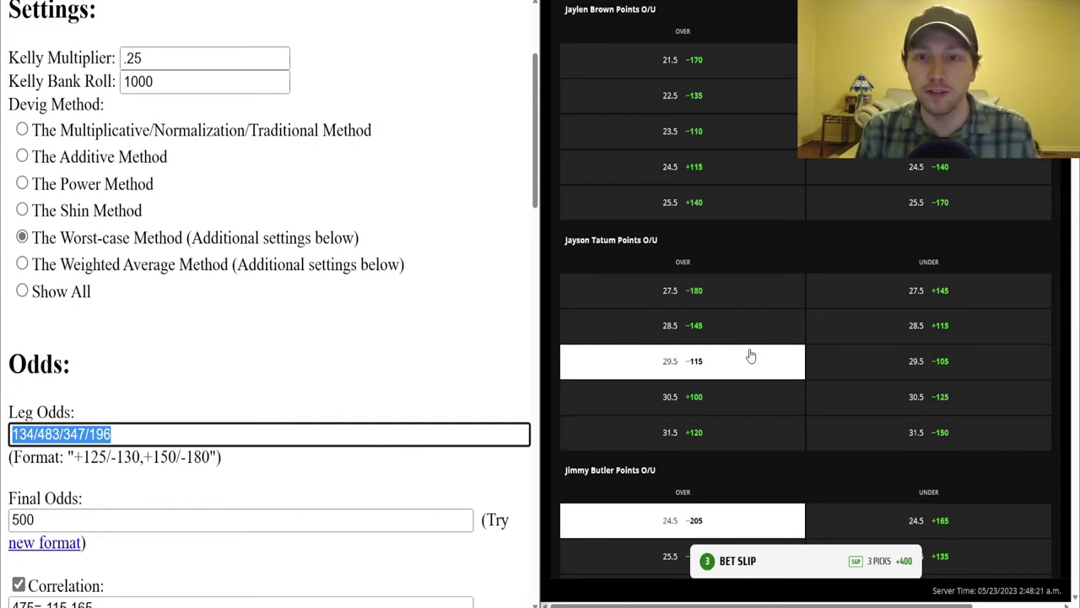
# Clear the old leg odds and enter 400 as the first outcome price for the three-pick parlay.
pyautogui.scroll(-2, 751, 356)
pyautogui.press('BackSpace')
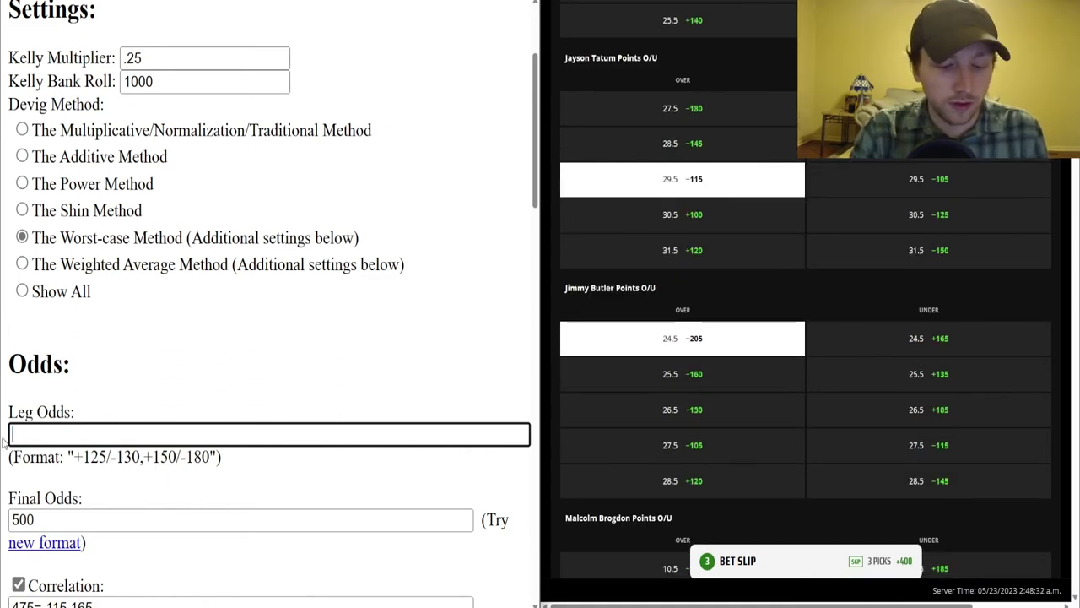
pyautogui.write('400')
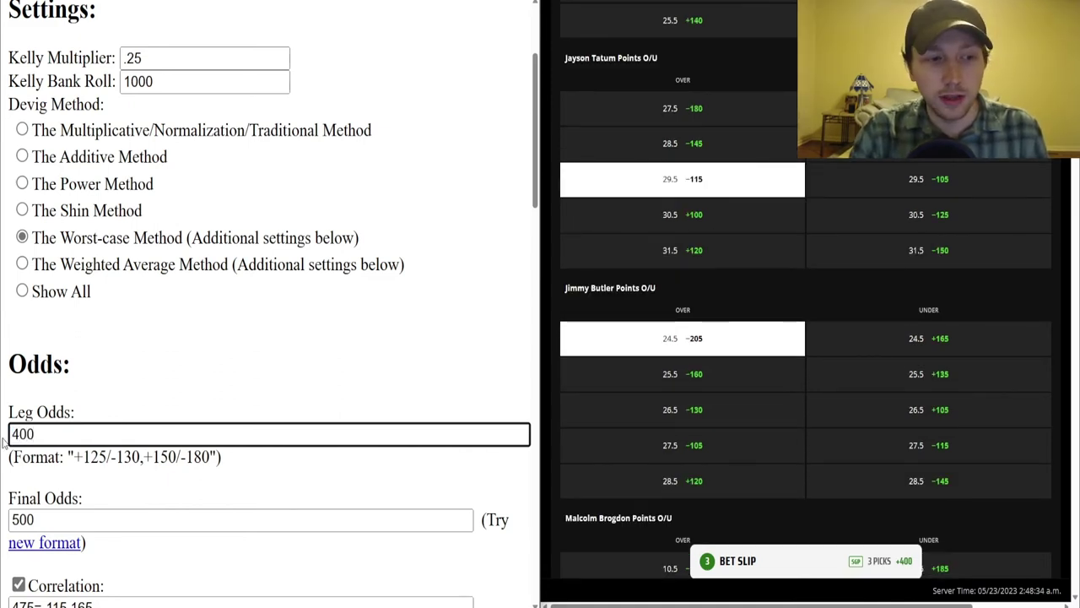
pyautogui.write('/')
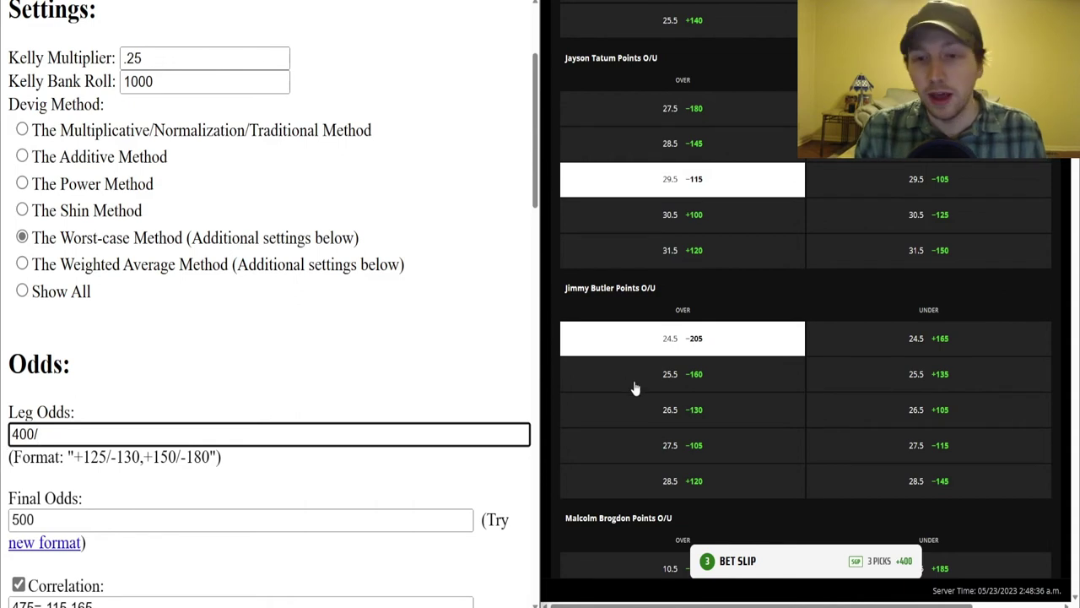
# Swap the Jimmy Butler pick to under 24.5 points and add 1000 as the second leg-odds price.
pyautogui.click(711, 351)
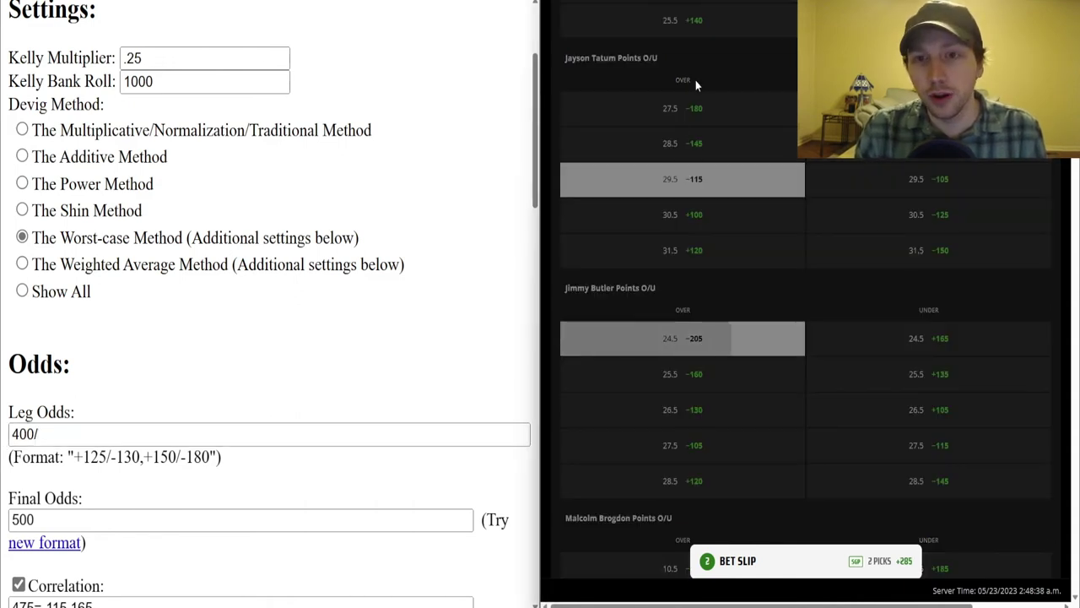
pyautogui.click(932, 339)
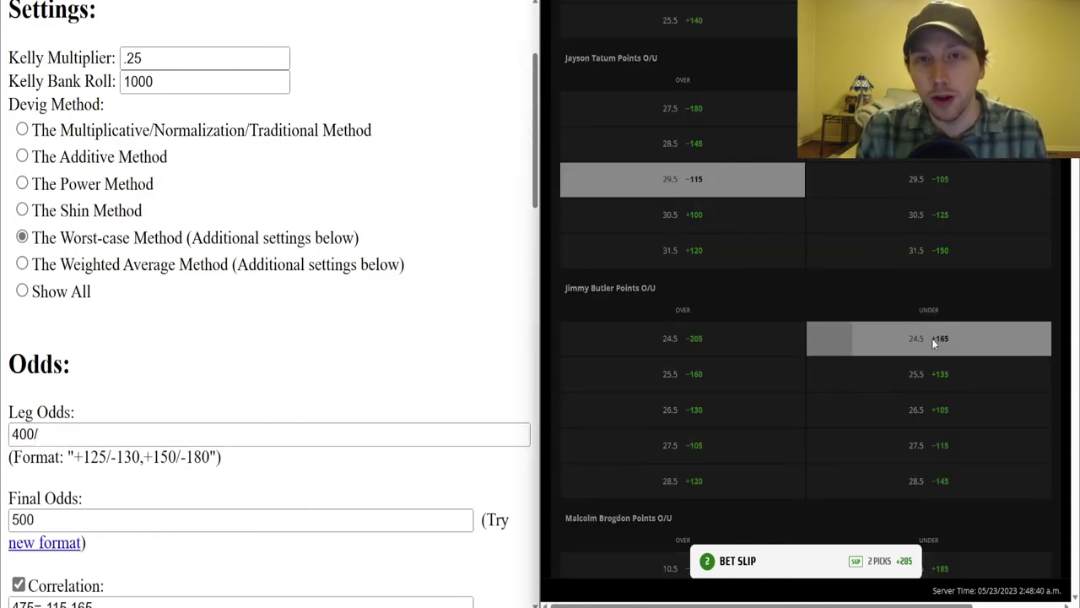
pyautogui.click(62, 430)
pyautogui.write('400/')
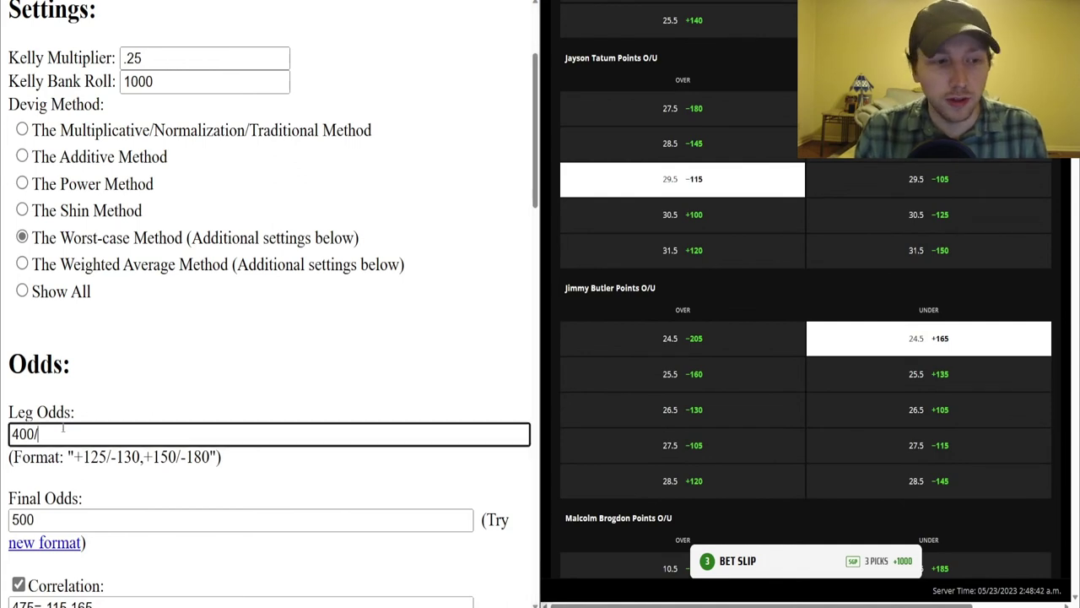
pyautogui.write('1000')
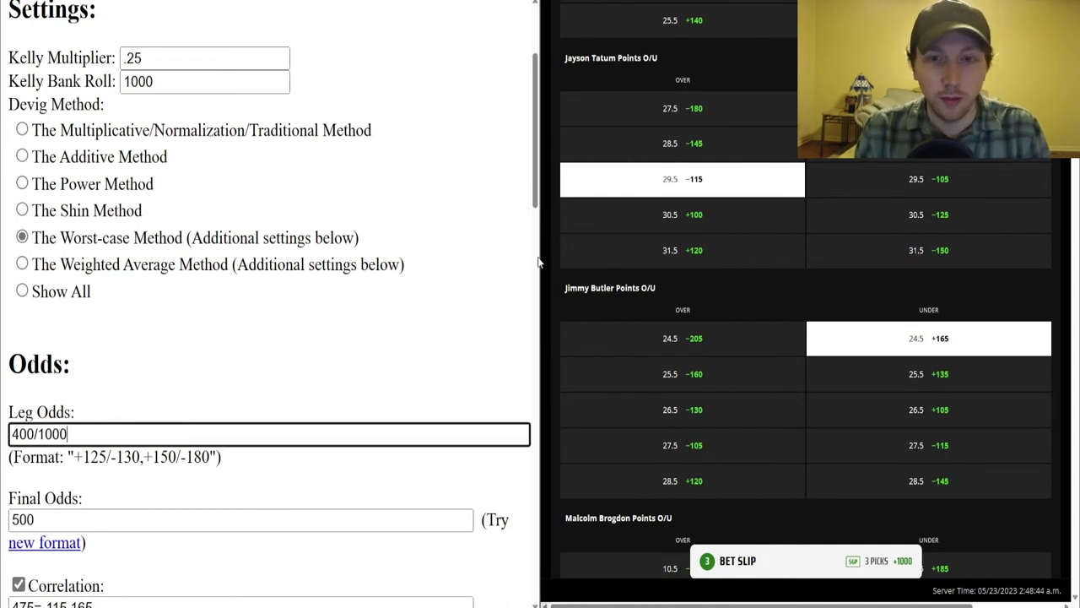
# Swap the Jayson Tatum pick to under 29.5 points and append 800 to the leg odds.
pyautogui.click(700, 179)
pyautogui.click(966, 183)
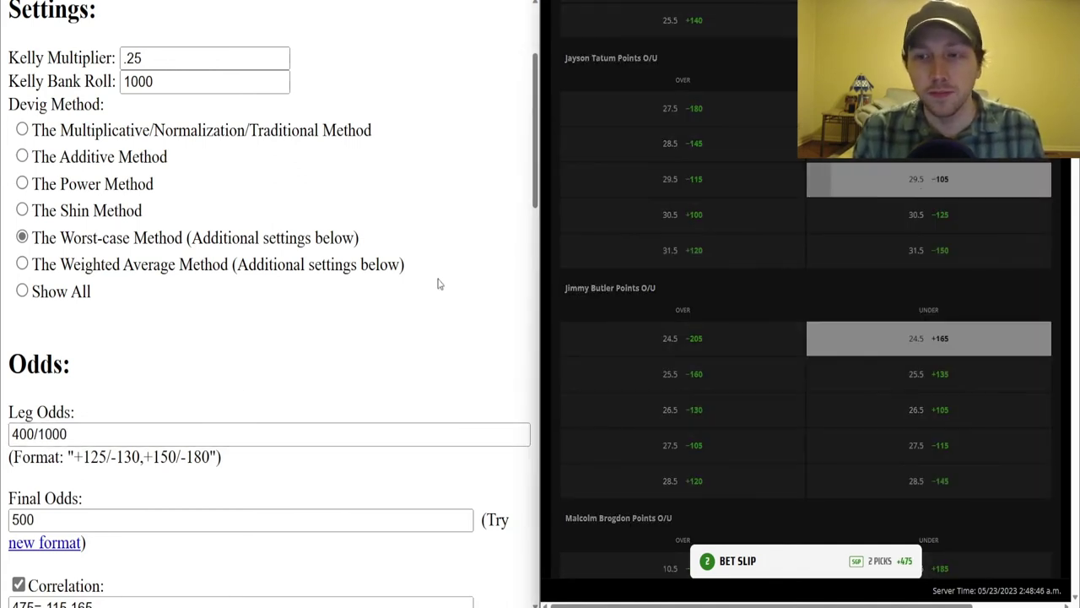
pyautogui.click(92, 434)
pyautogui.write('/800')
# Price the remaining moneyline, Tatum and Butler combinations on DraftKings, completing the leg odds with 350/575/625/400/750.
pyautogui.click(709, 336)
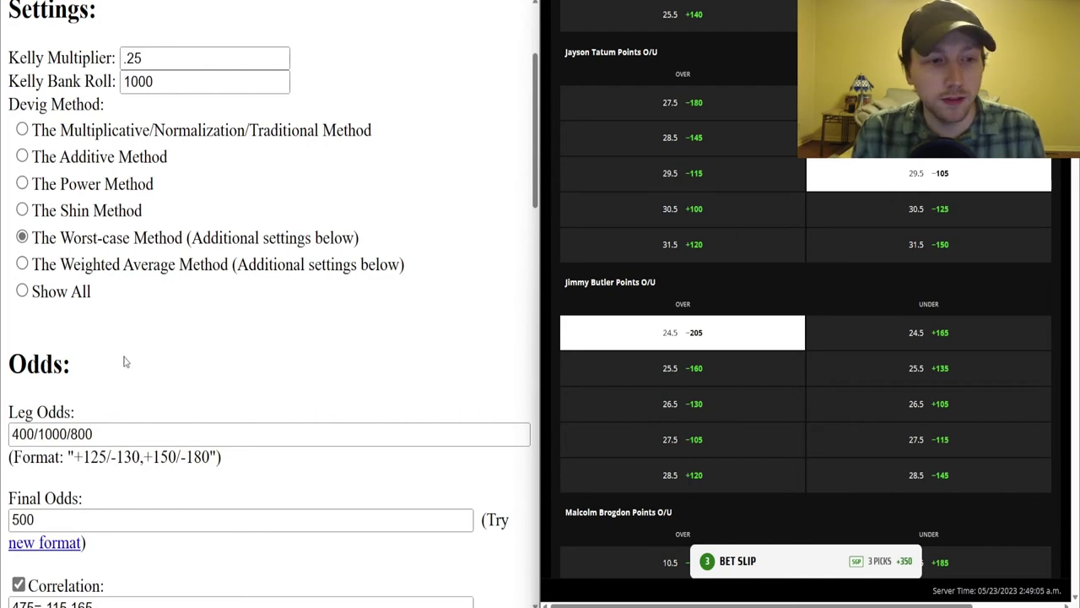
pyautogui.write('/350/575/625/400/')
pyautogui.click(833, 181)
pyautogui.click(917, 184)
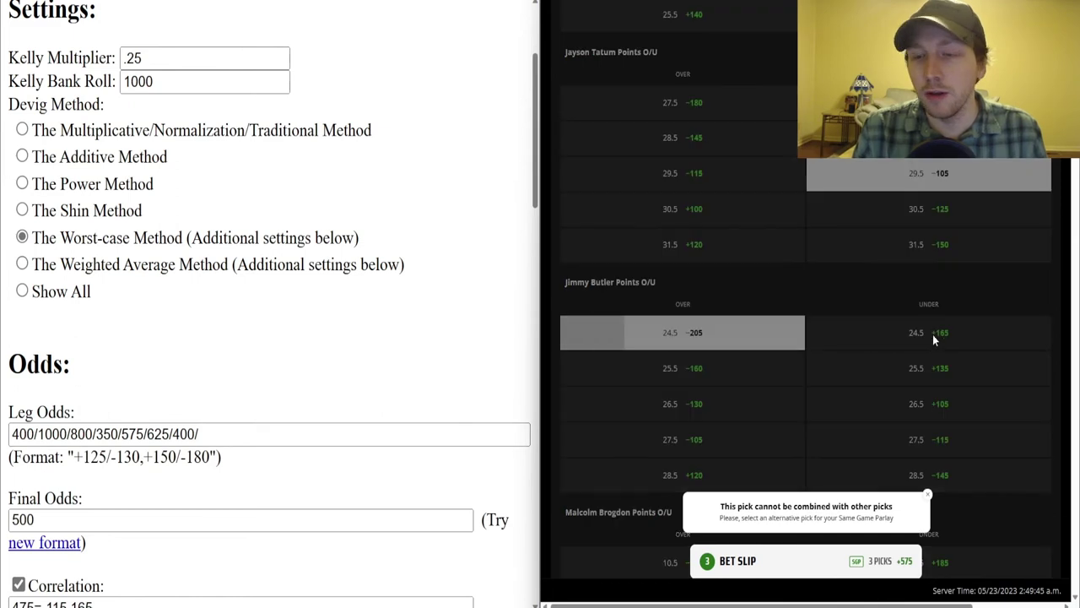
pyautogui.click(936, 335)
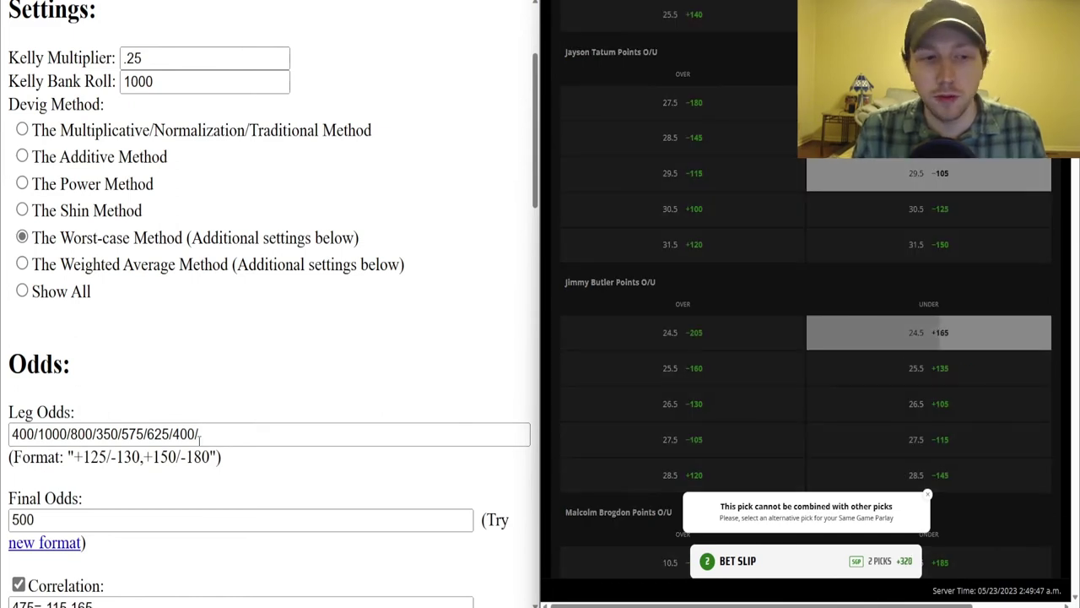
pyautogui.click(211, 434)
pyautogui.write('750')
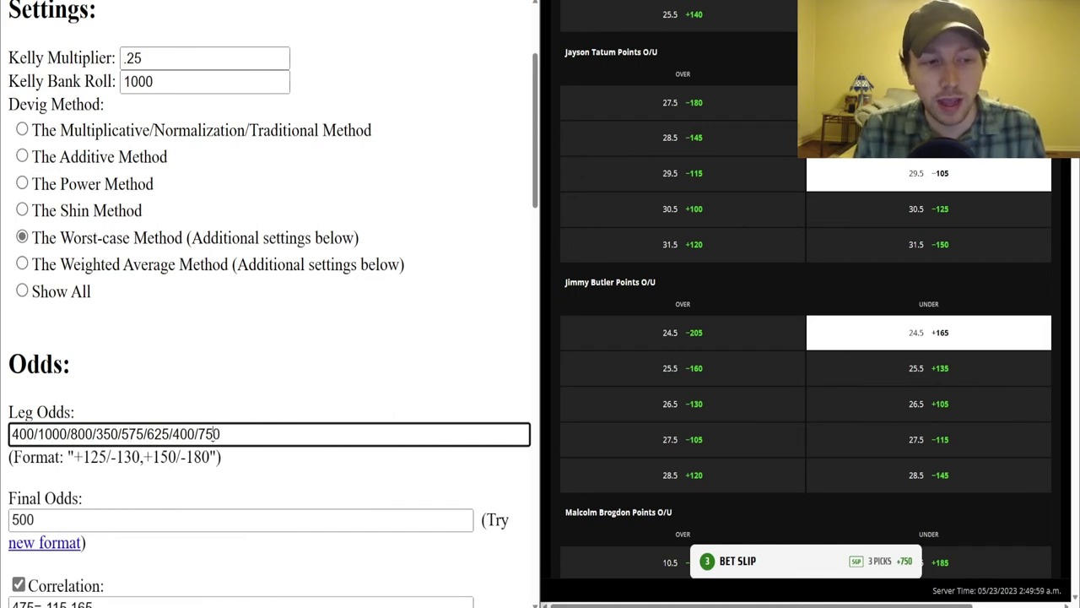
# Turn off the correlation setting and calculate the eight-way leg odds against final odds of 500.
pyautogui.moveTo(195, 434); pyautogui.dragTo(179, 434)
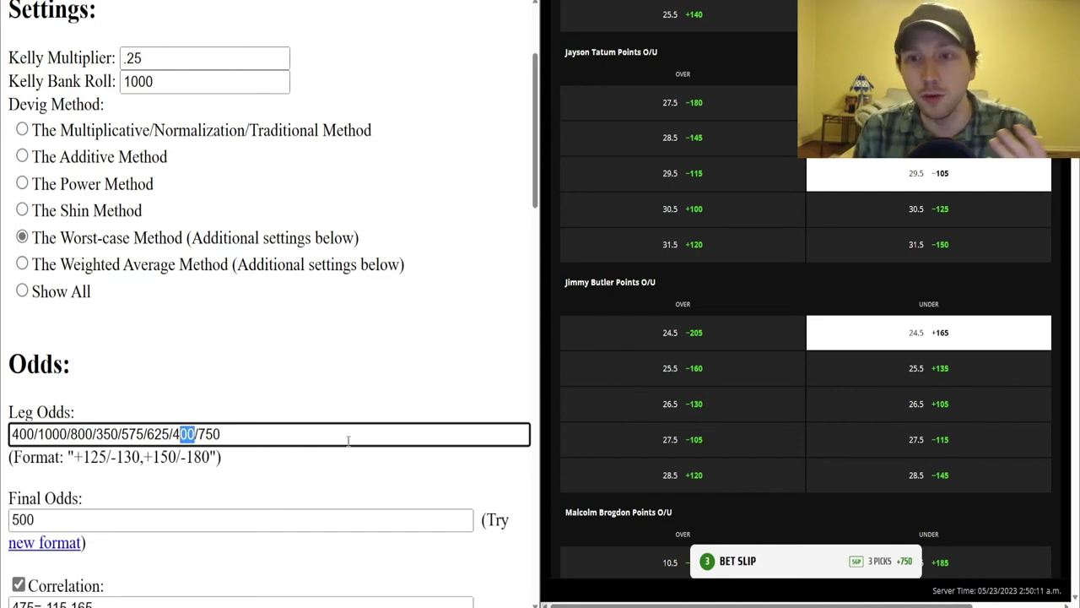
pyautogui.moveTo(52, 523); pyautogui.dragTo(10, 521)
pyautogui.scroll(-1, 219, 477)
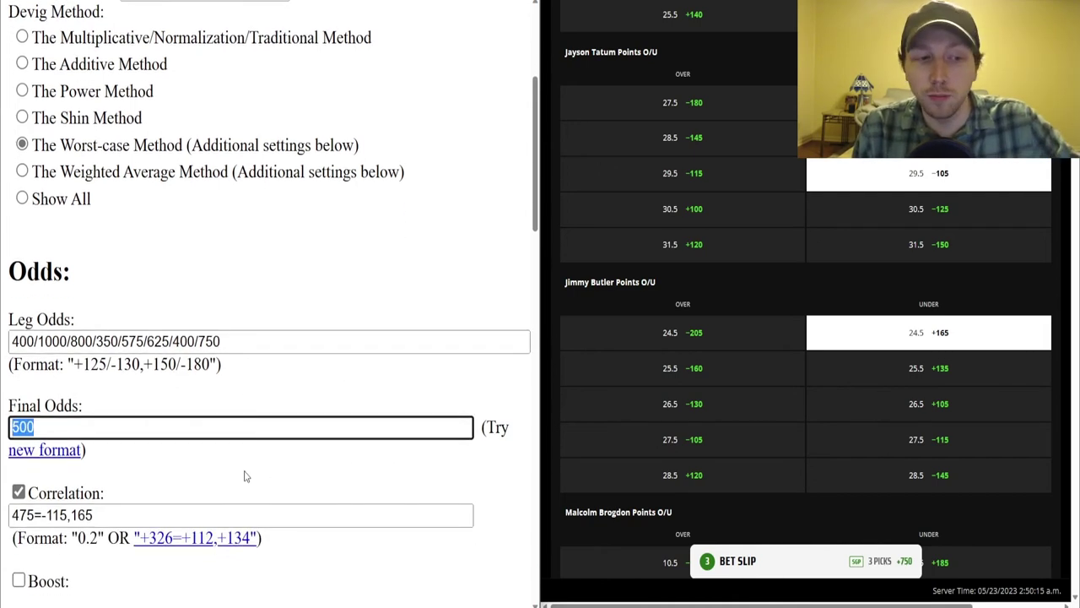
pyautogui.click(20, 493)
pyautogui.scroll(-2, 216, 481)
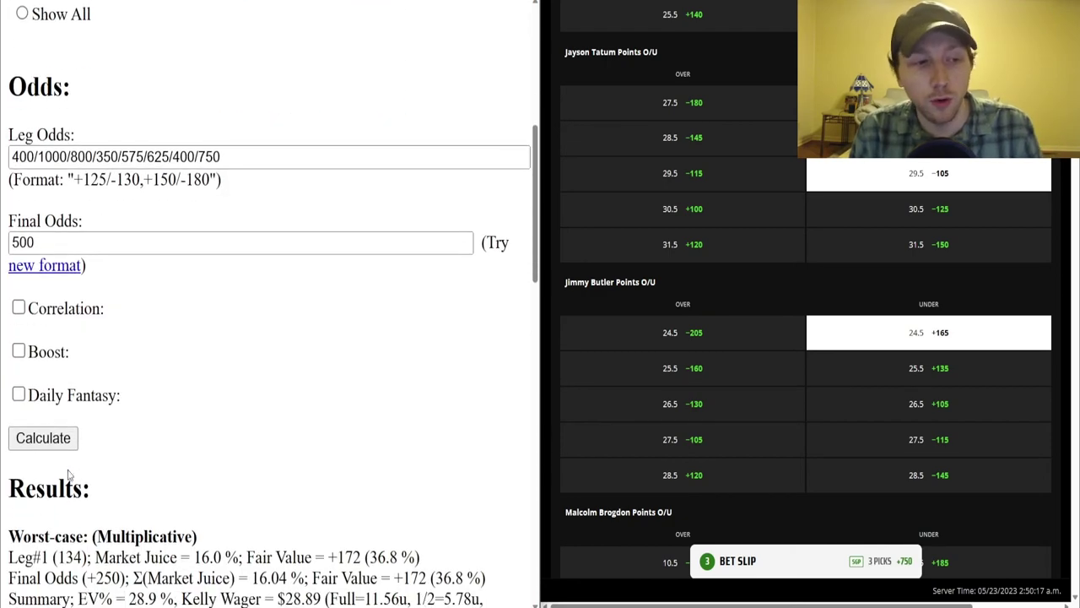
pyautogui.click(60, 441)
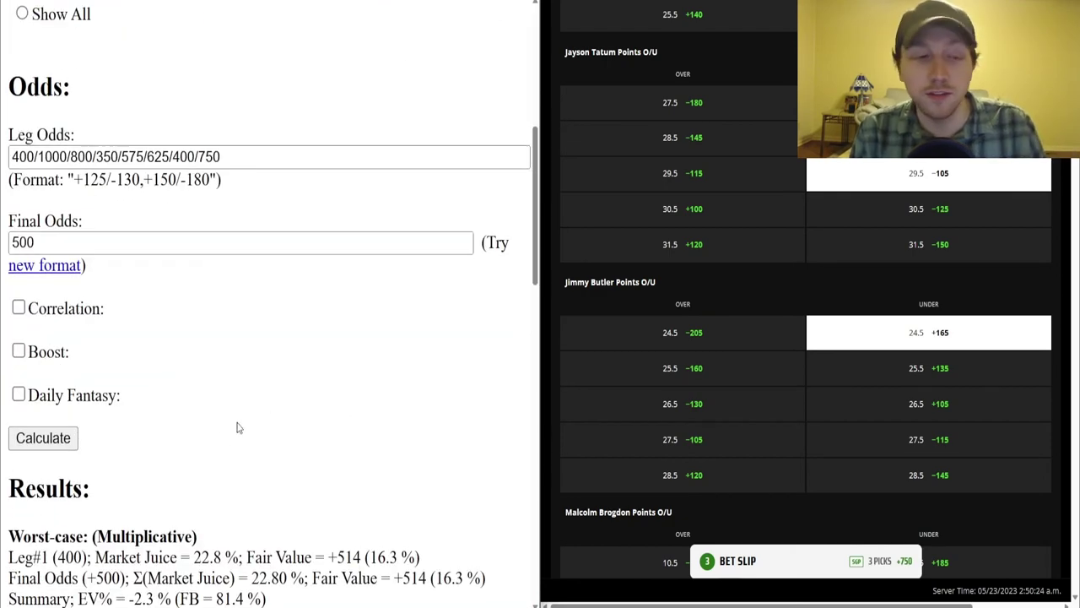
# Examine the calculated EV percentage and compare the leg's fair value with its first listed price.
pyautogui.scroll(-1, 222, 439)
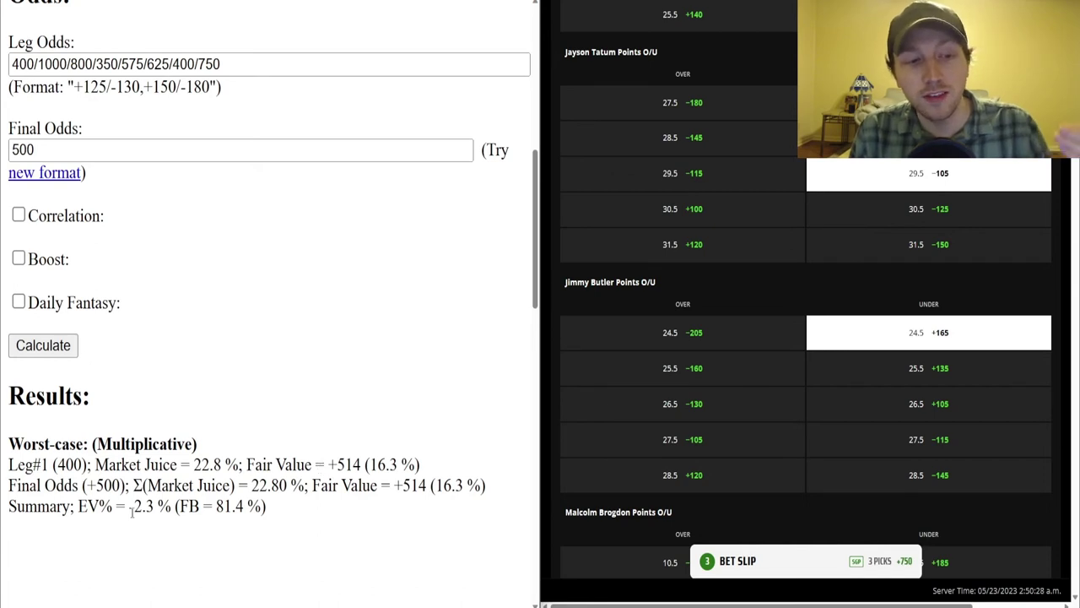
pyautogui.moveTo(129, 506); pyautogui.dragTo(153, 506)
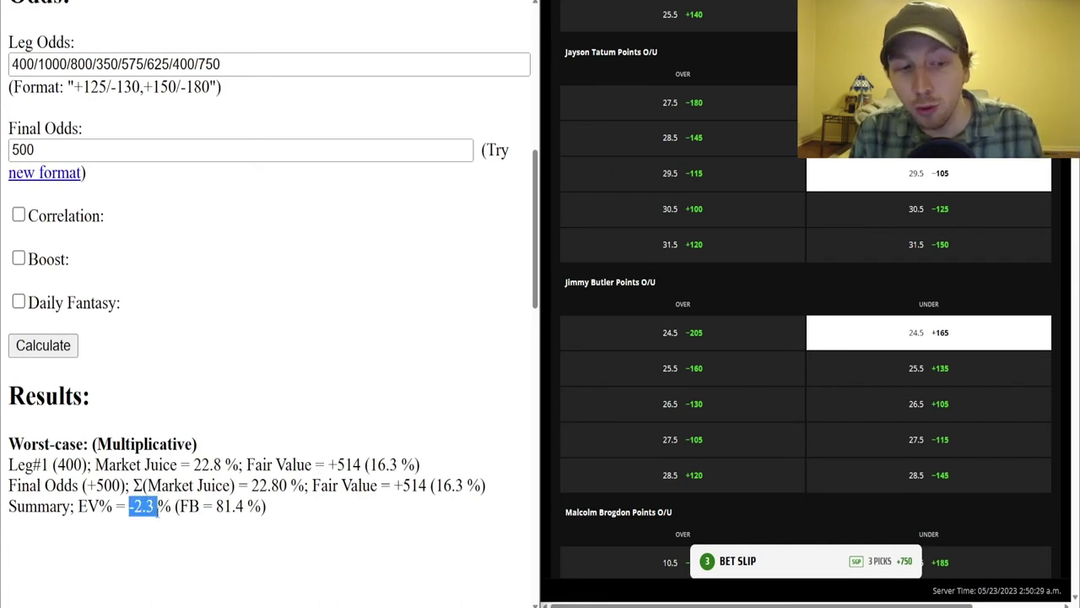
pyautogui.click(198, 523)
pyautogui.moveTo(35, 65); pyautogui.dragTo(11, 65)
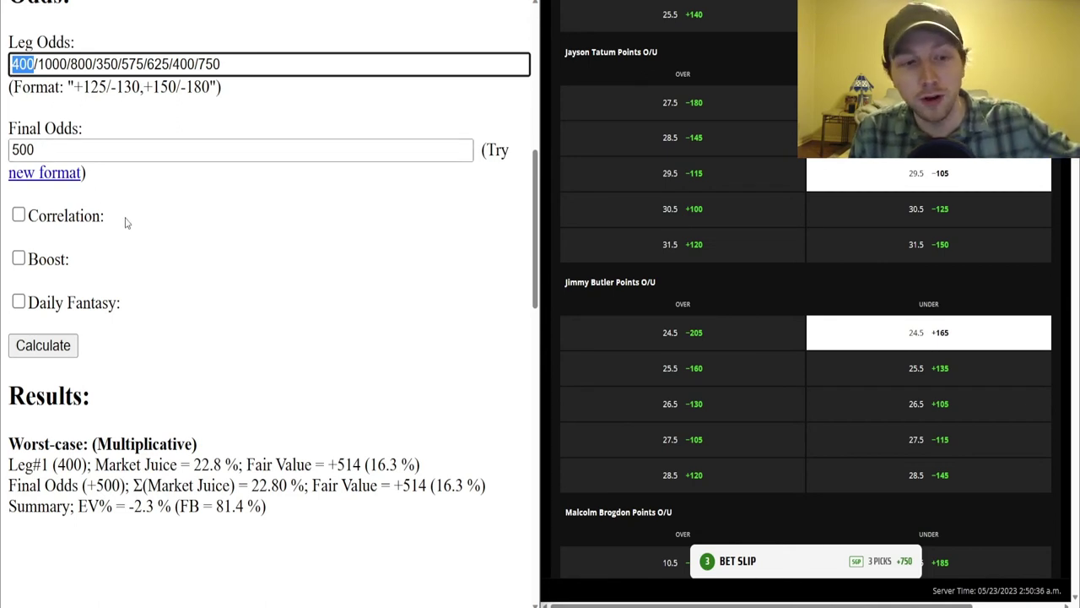
pyautogui.moveTo(328, 464); pyautogui.dragTo(361, 464)
pyautogui.click(328, 506)
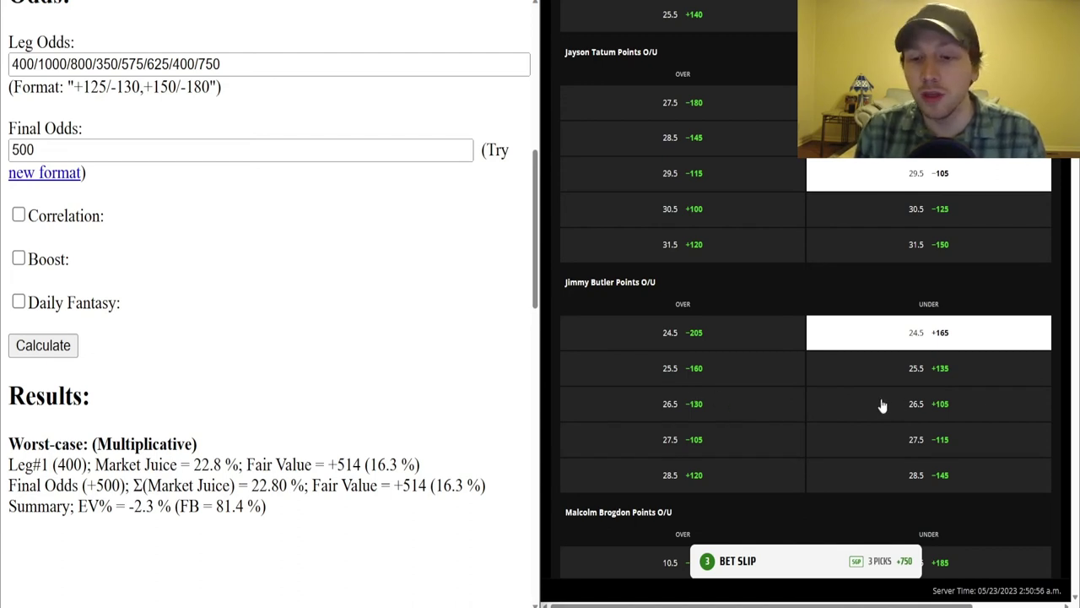
# Remove Jimmy Butler under 24.5 from the parlay, check the bet slip, and return to the NBA odds page.
pyautogui.click(904, 336)
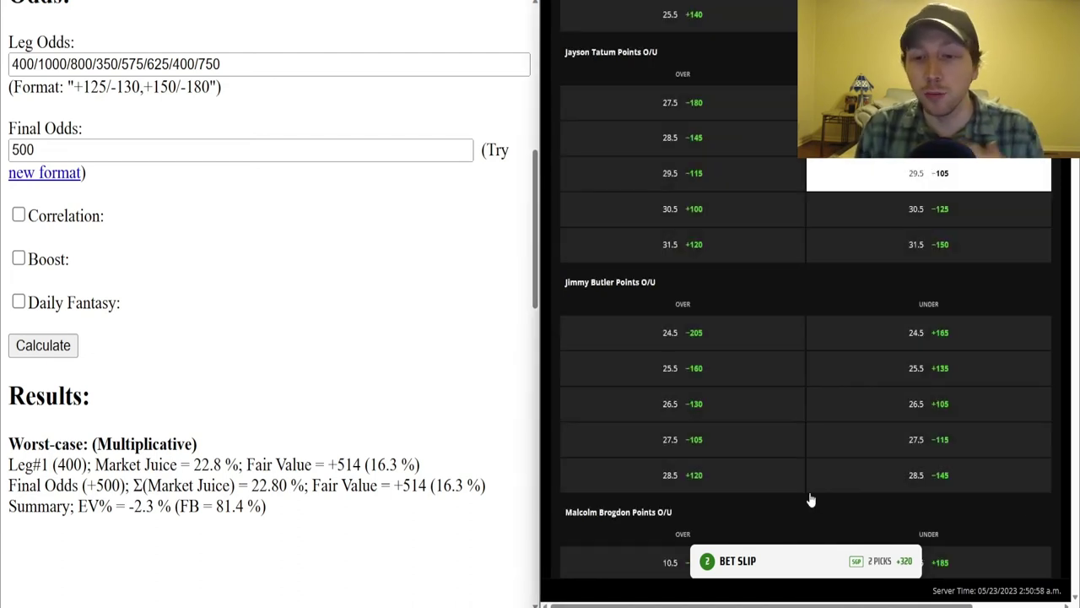
pyautogui.click(708, 561)
pyautogui.scroll(5, 717, 346)
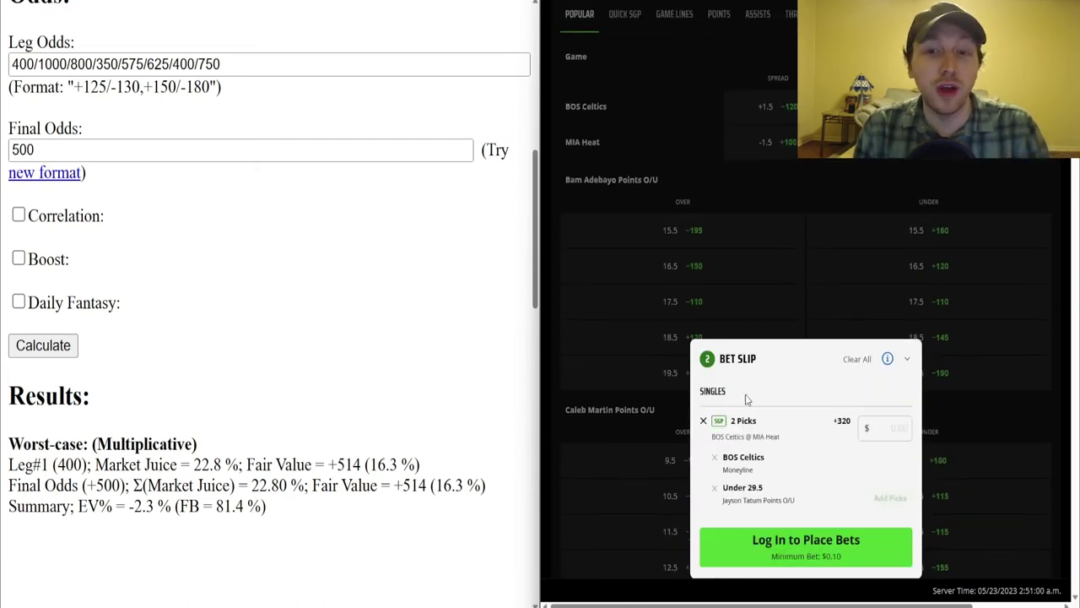
pyautogui.click(663, 256)
pyautogui.hotkey('alt', 'Left')
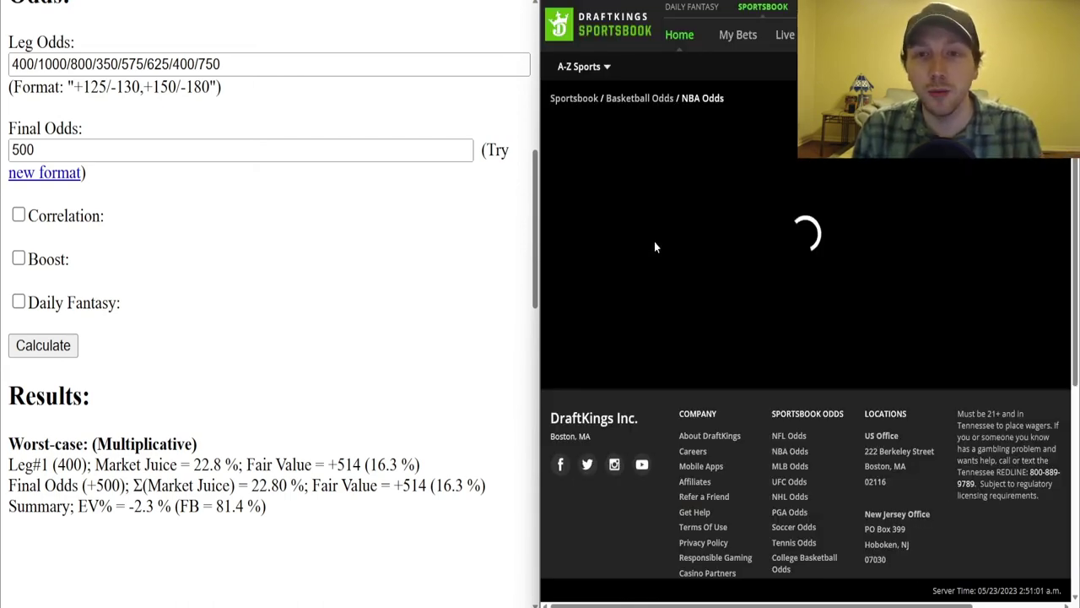
# Open the MLB game CHI White Sox at CLE Guardians on DraftKings and enable its same game parlay markets.
pyautogui.click(606, 71)
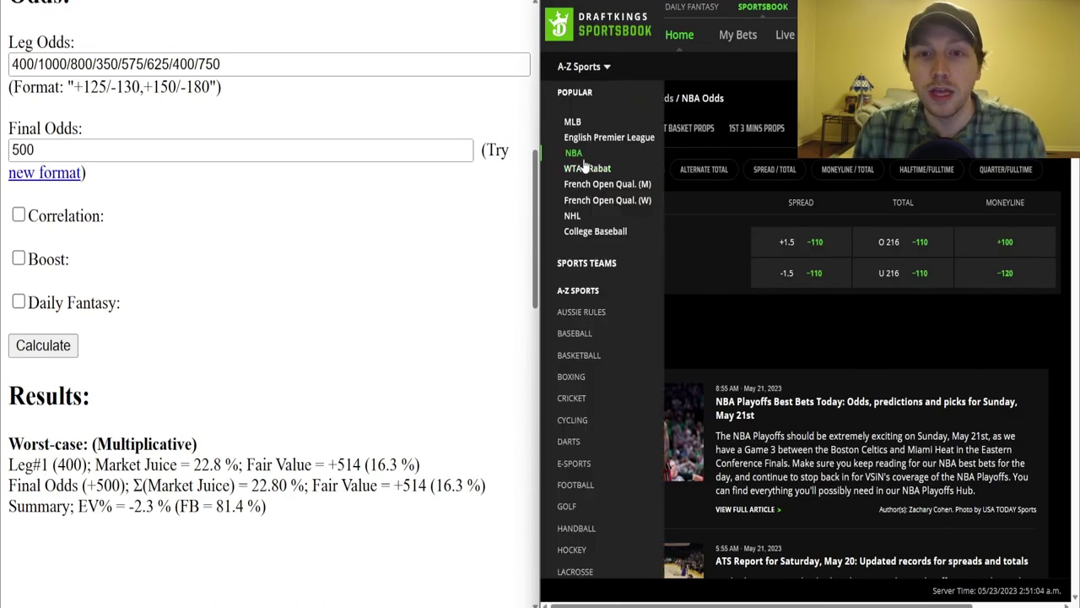
pyautogui.click(575, 123)
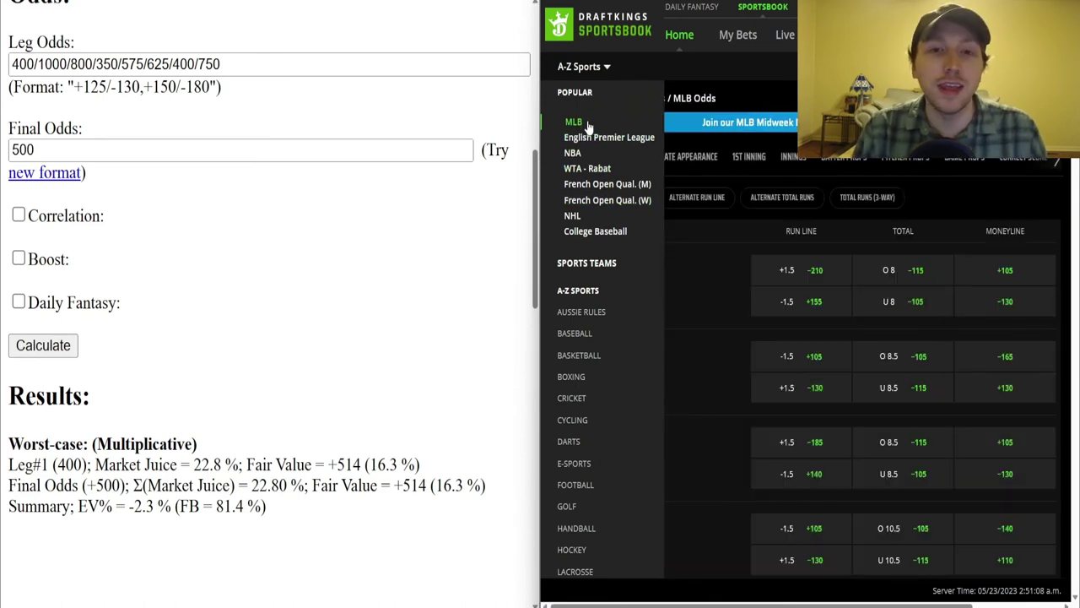
pyautogui.click(606, 80)
pyautogui.click(664, 262)
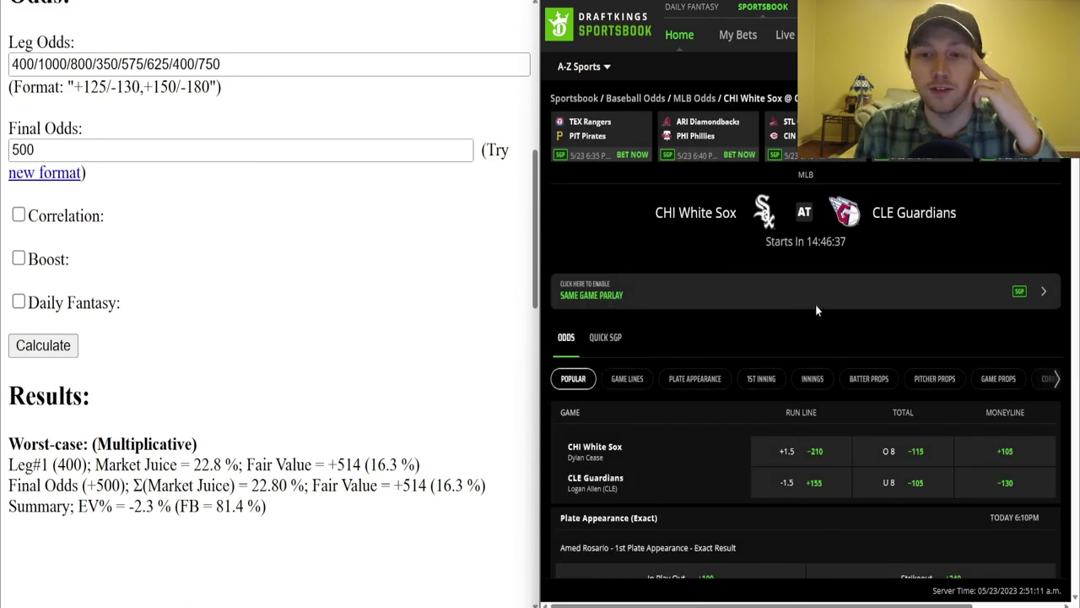
pyautogui.click(816, 308)
pyautogui.scroll(-1, 810, 325)
pyautogui.scroll(-1, 810, 325)
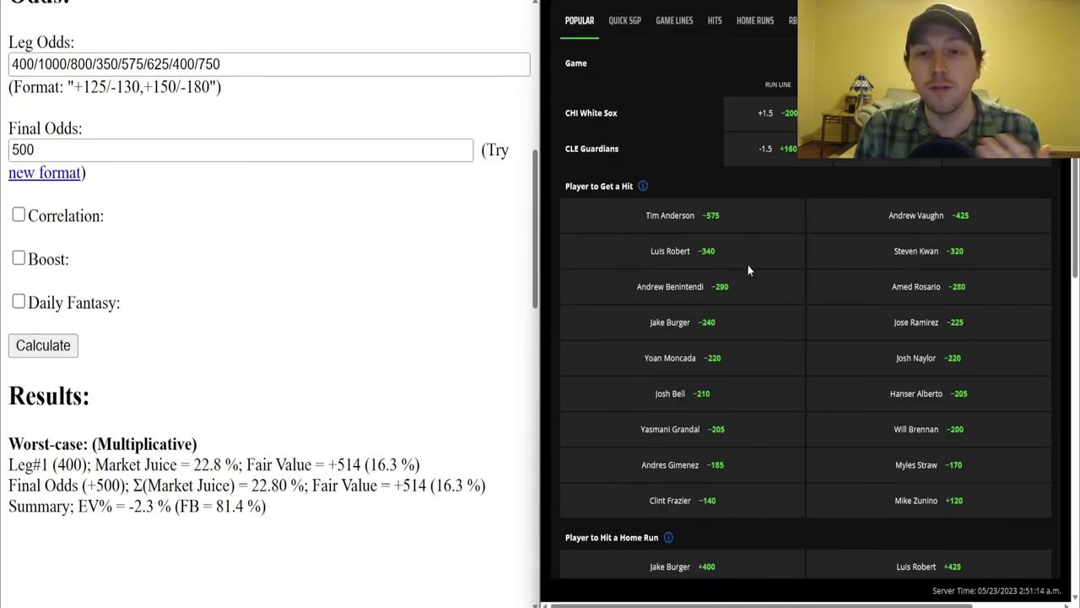
# Build a same game parlay of Tim Anderson to get a hit and over 0.5 first-inning total runs.
pyautogui.click(724, 226)
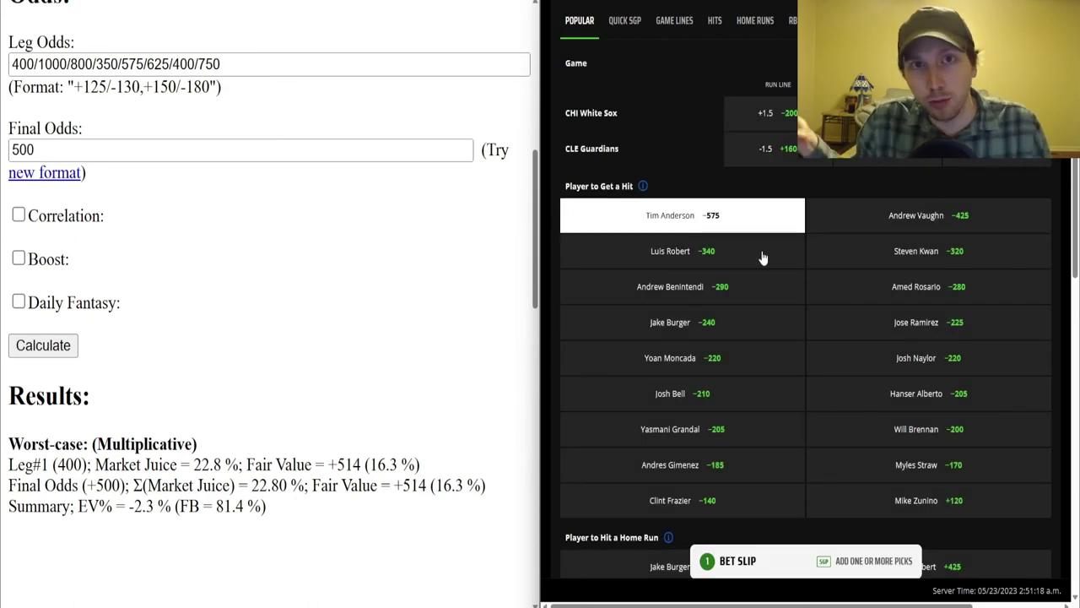
pyautogui.scroll(-1, 768, 261)
pyautogui.scroll(-3, 770, 264)
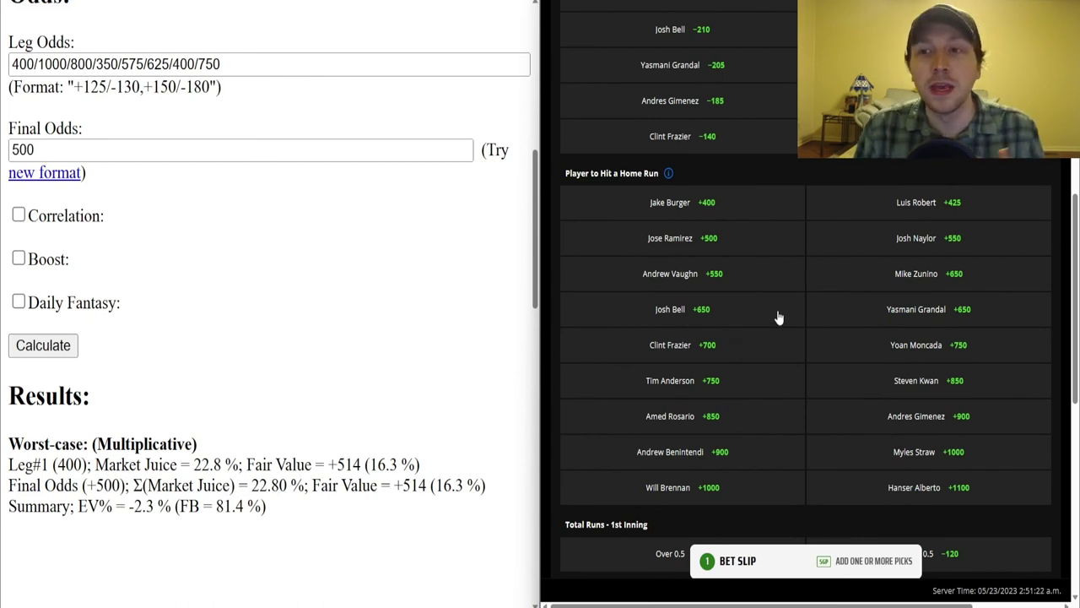
pyautogui.scroll(-2, 801, 325)
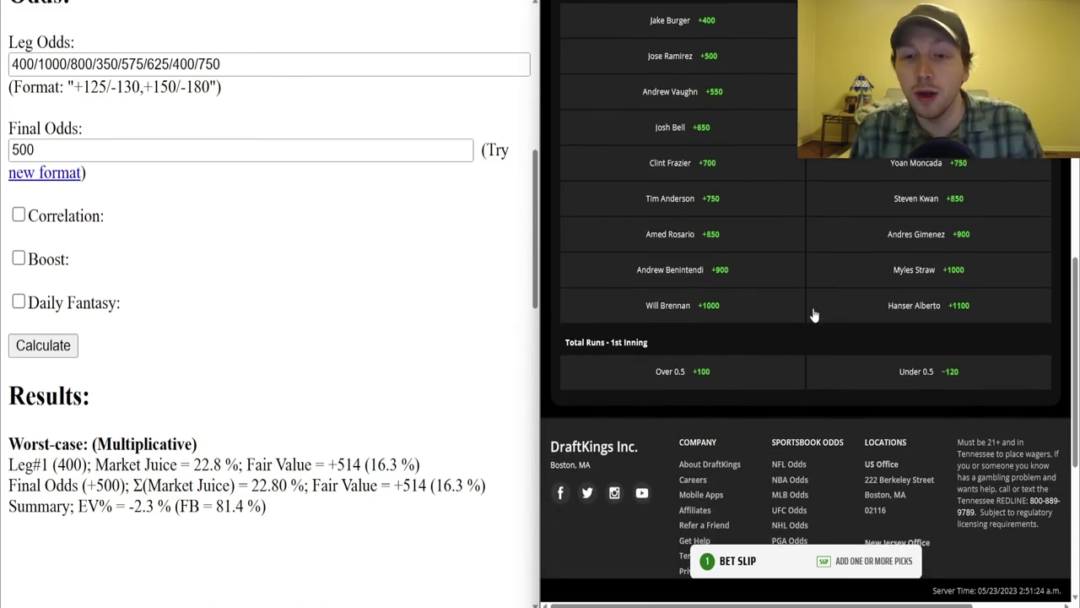
pyautogui.scroll(3, 806, 371)
pyautogui.scroll(-3, 766, 291)
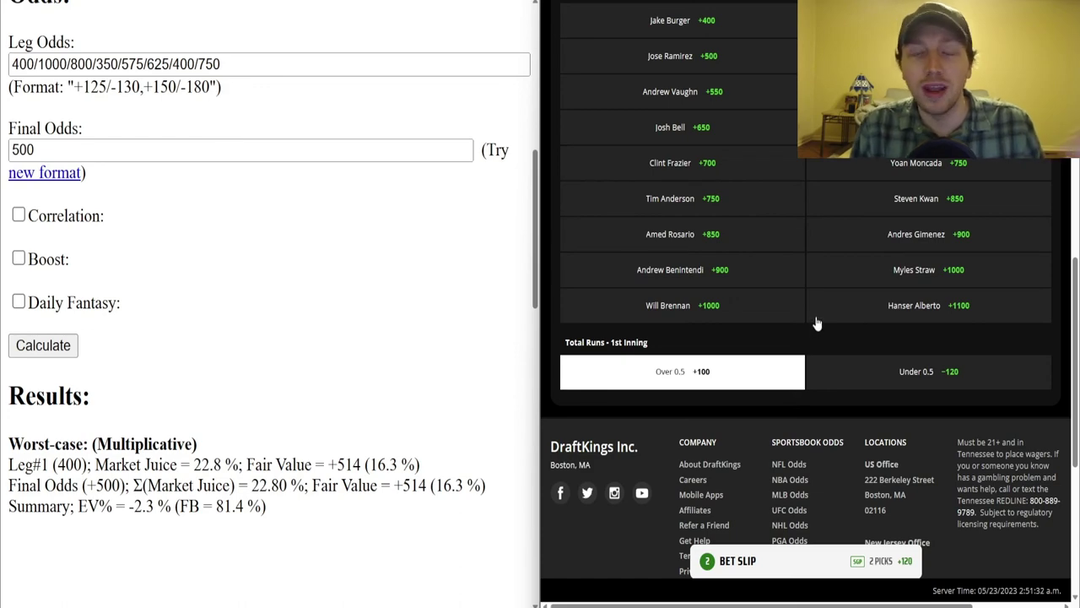
pyautogui.scroll(10, 817, 322)
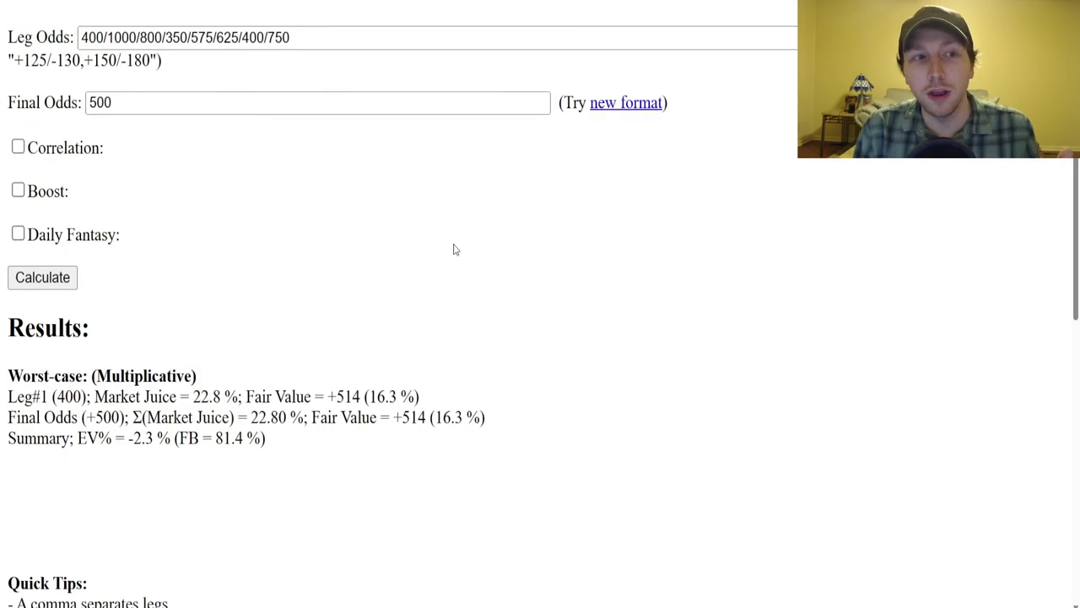
# Review the eight-way leg odds, final odds and market juice in the full-width devigger at a comfortable text size.
pyautogui.scroll(2, 451, 262)
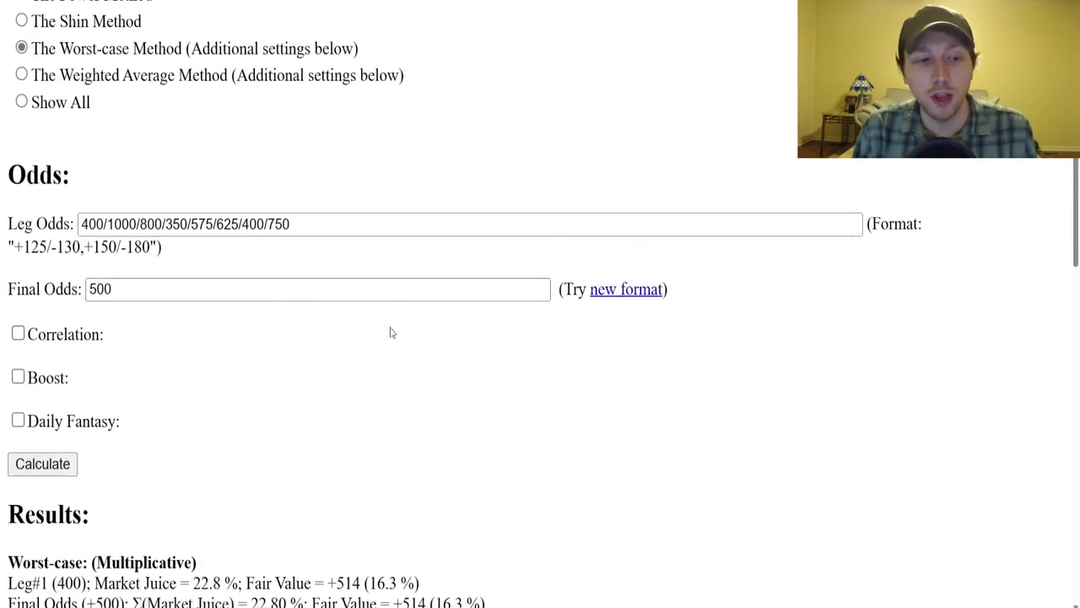
pyautogui.hotkey('ctrl', '+')
pyautogui.scroll(-1, 391, 329)
pyautogui.hotkey('ctrl', '-')
pyautogui.hotkey('ctrl', '-')
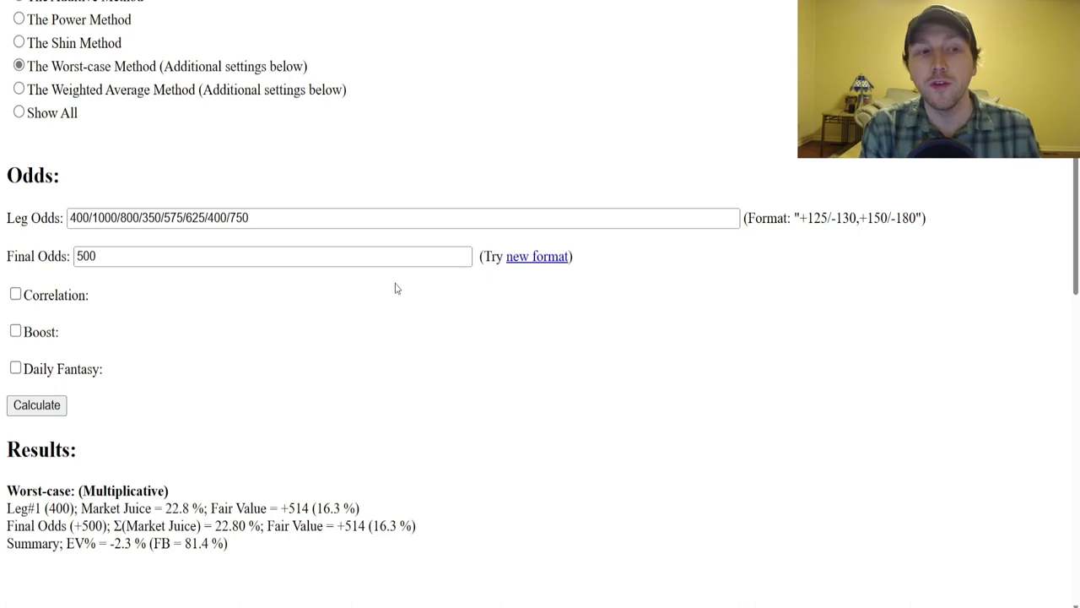
pyautogui.moveTo(166, 506); pyautogui.dragTo(205, 510)
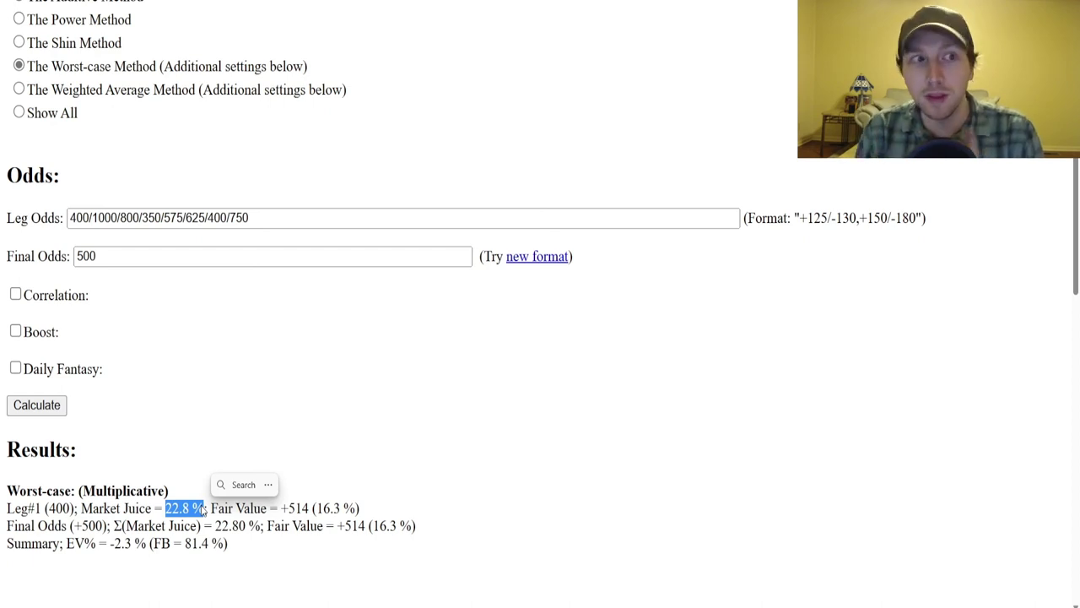
pyautogui.scroll(1, 59, 238)
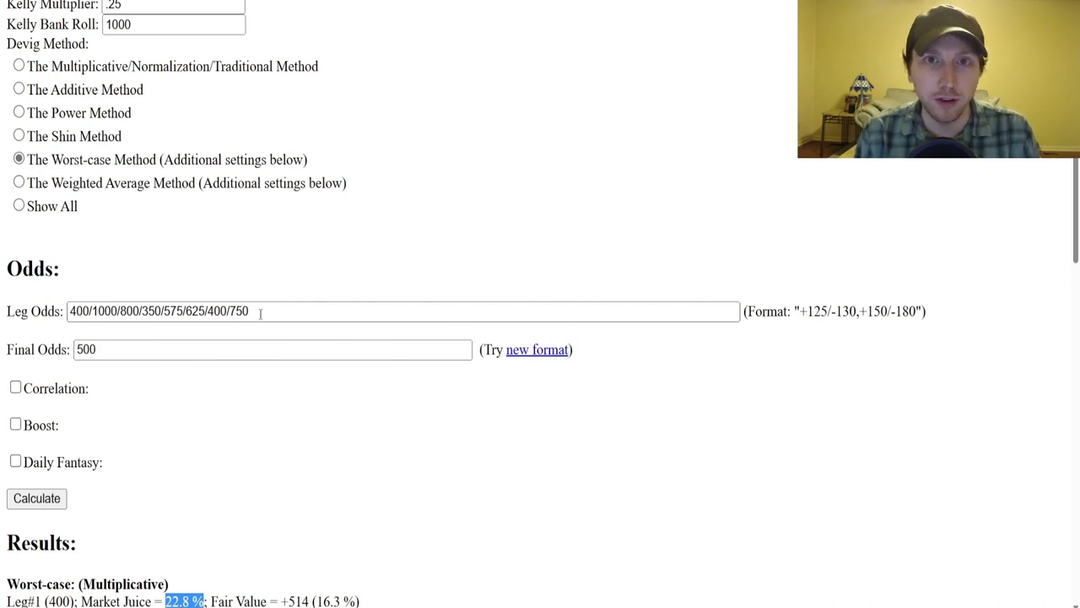
pyautogui.click(289, 439)
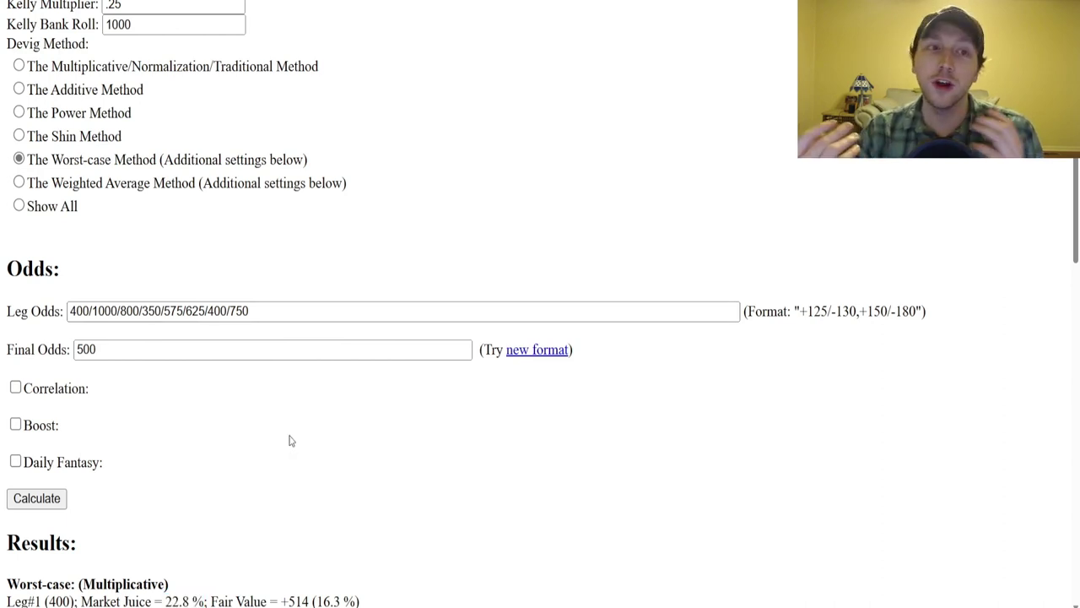